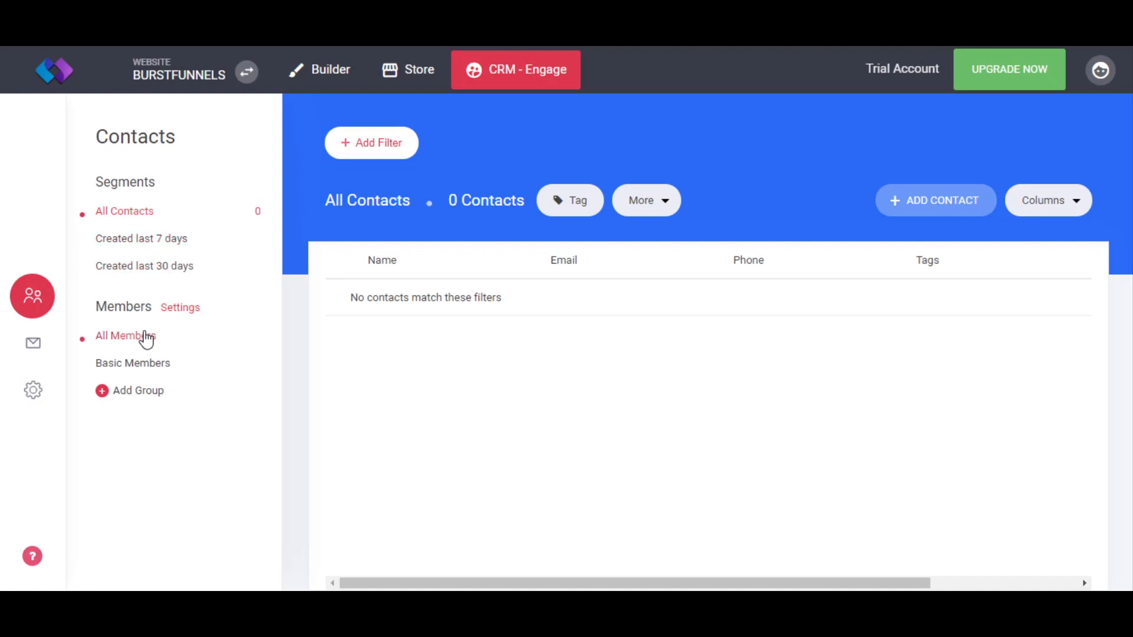
Step: View the CRM messages, and look through the customer properties in the CRM settings
click(32, 341)
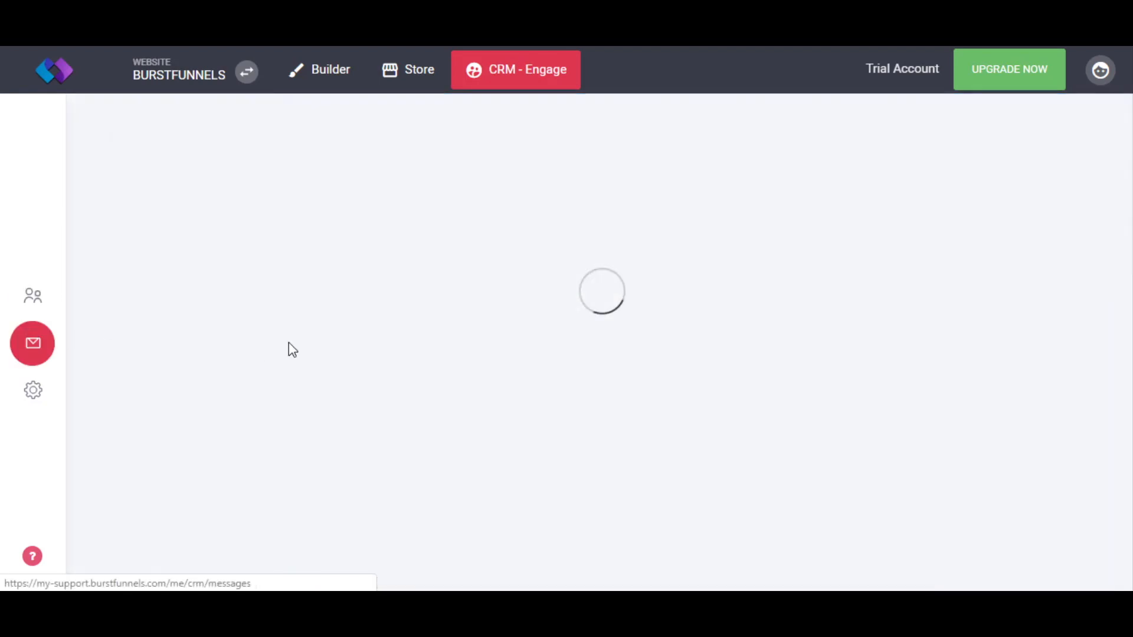
click(42, 400)
scroll(572, 383, down, 4)
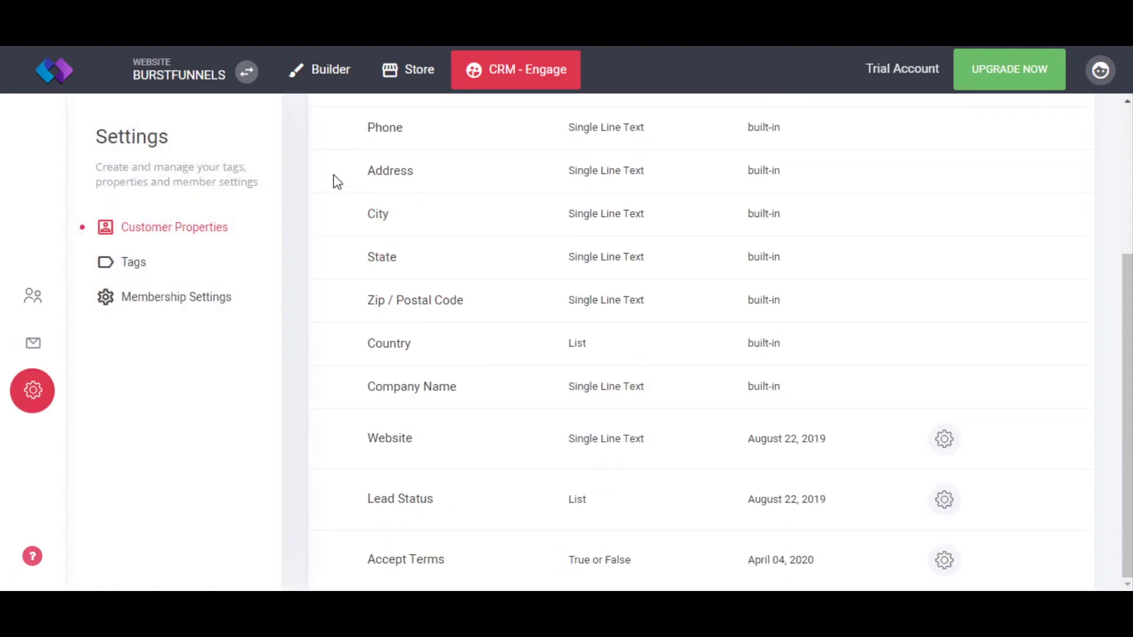
Step: Open the website's Contact page in the builder and go to its contact form
click(318, 69)
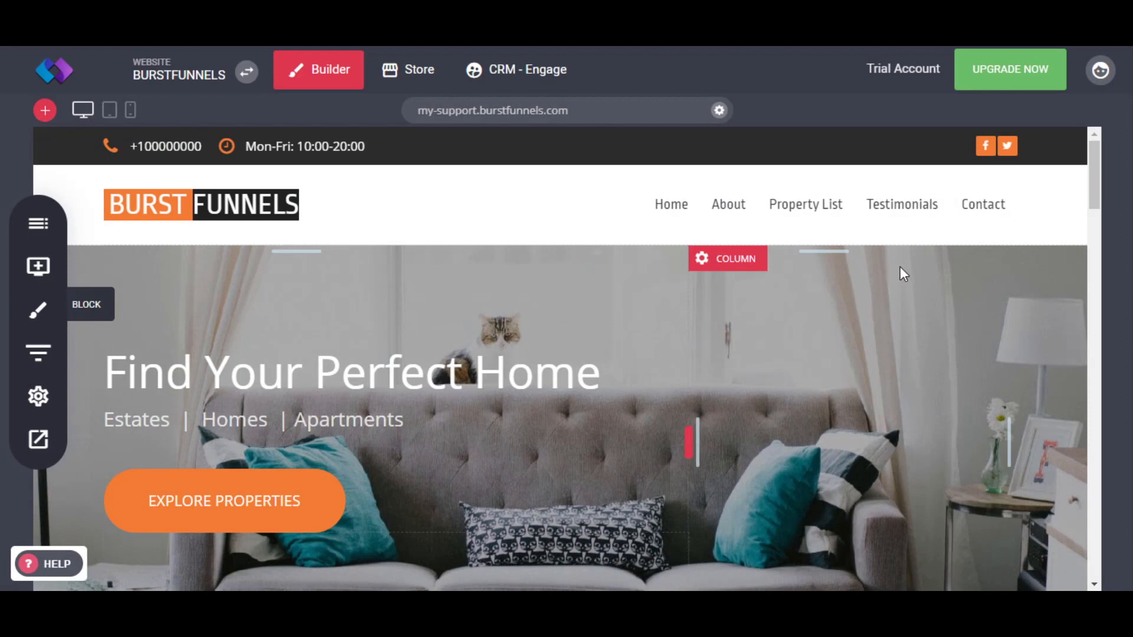
mouse_move(977, 214)
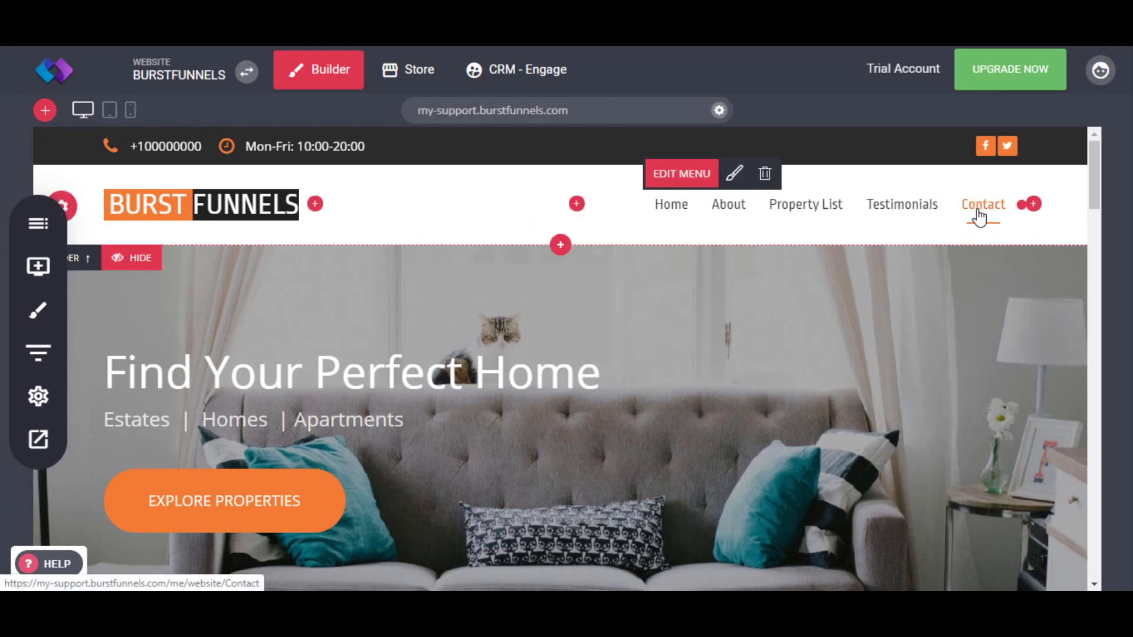
click(979, 217)
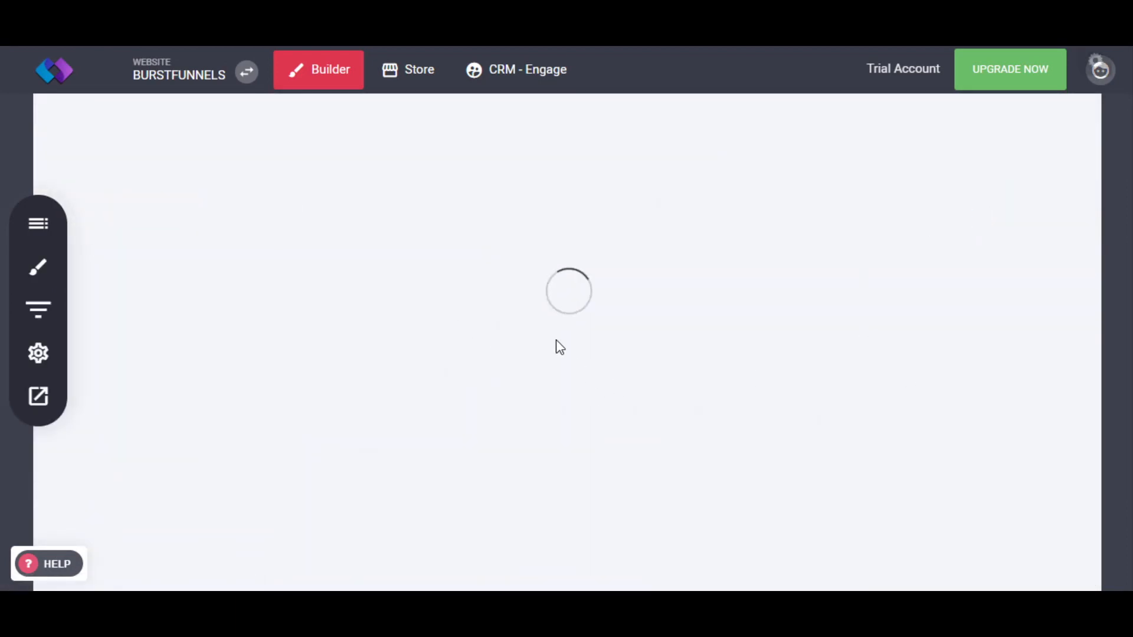
scroll(723, 422, down, 3)
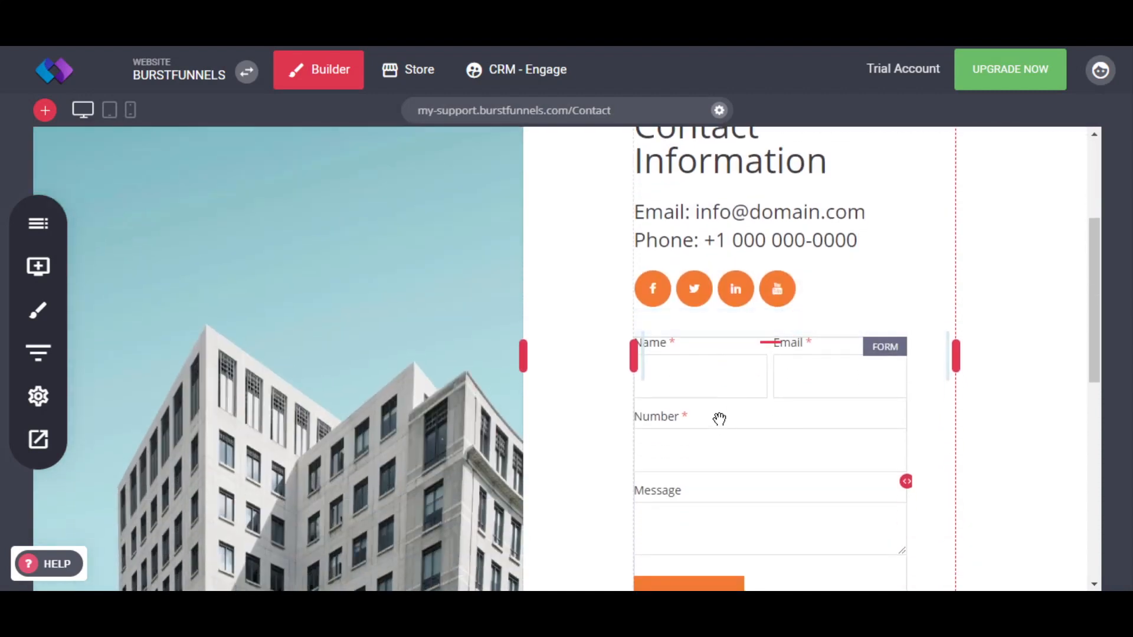
scroll(719, 419, down, 2)
scroll(719, 417, up, 2)
Step: Review the contact form's settings for notification, button text and action on submit, leaving them as they are
click(691, 384)
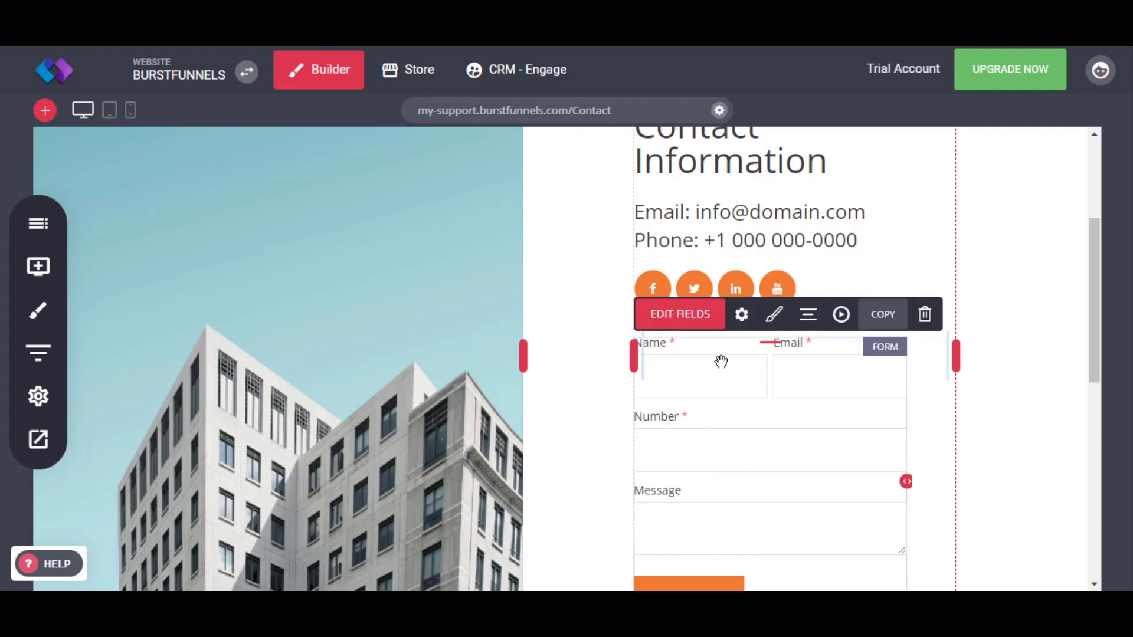
click(742, 314)
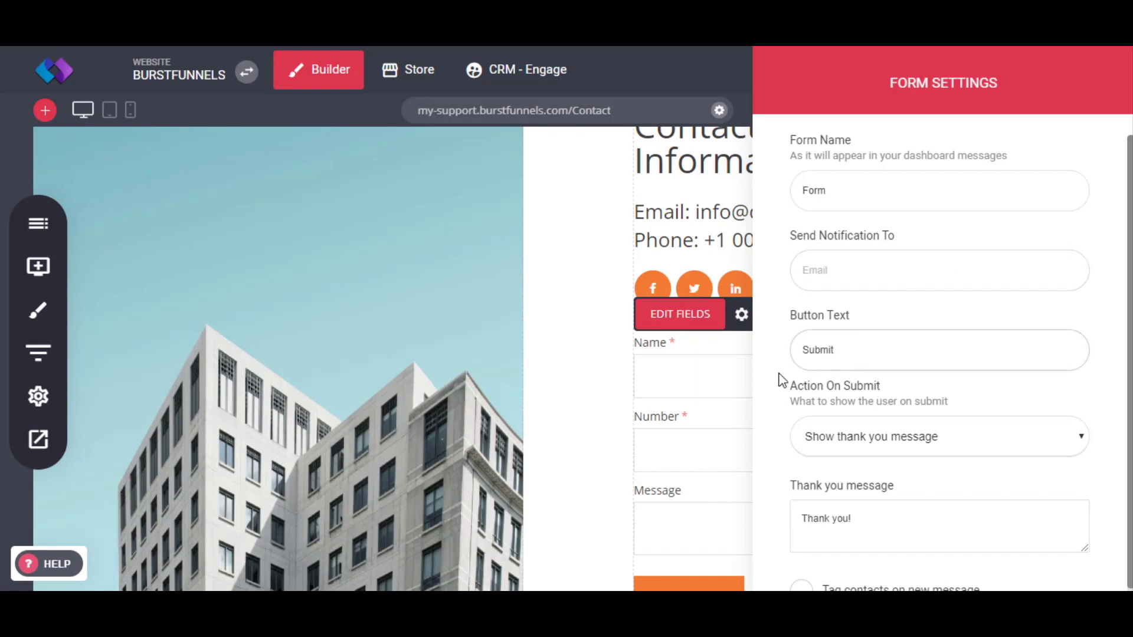
click(566, 405)
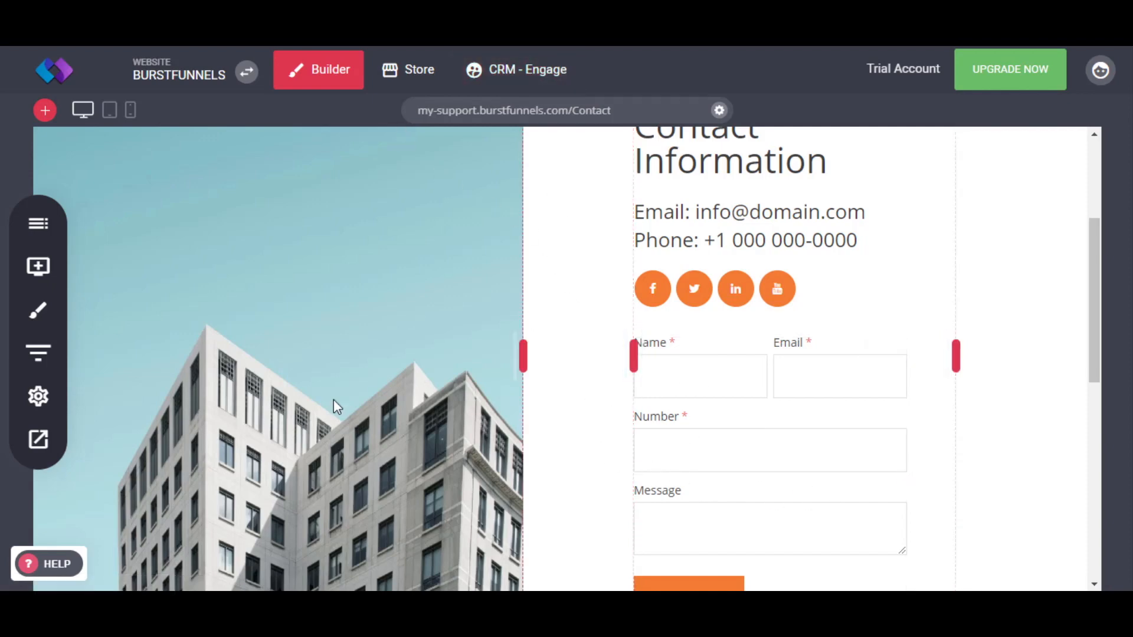
Step: Preview the Contact page, submit a test entry with name, e-mail, number and the message "dfgdd", and close the preview
click(39, 440)
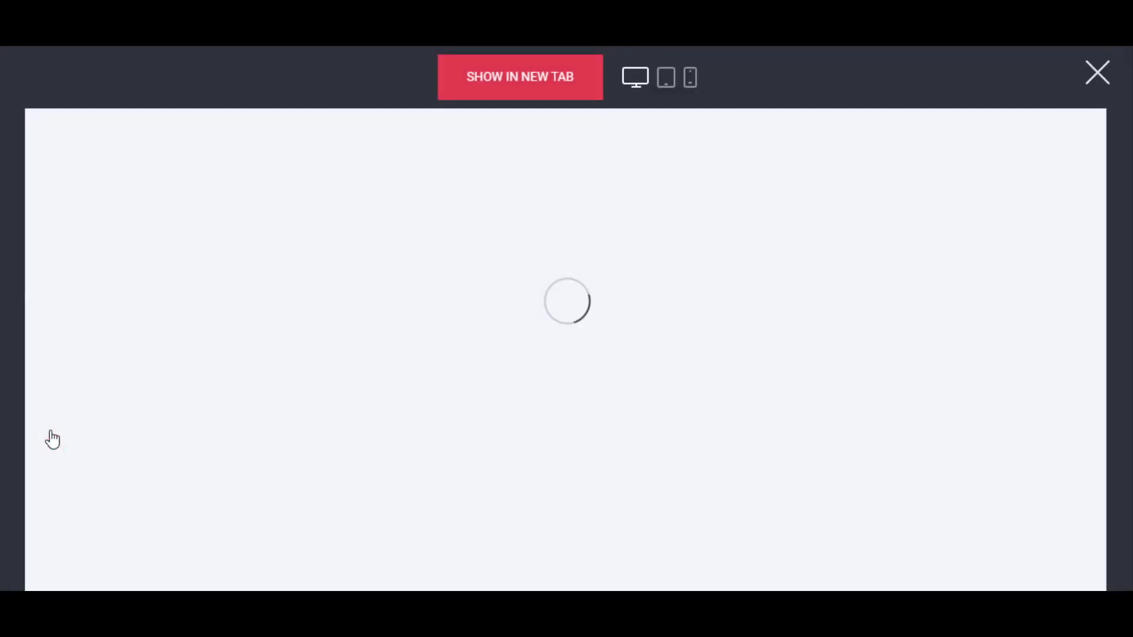
scroll(791, 401, down, 3)
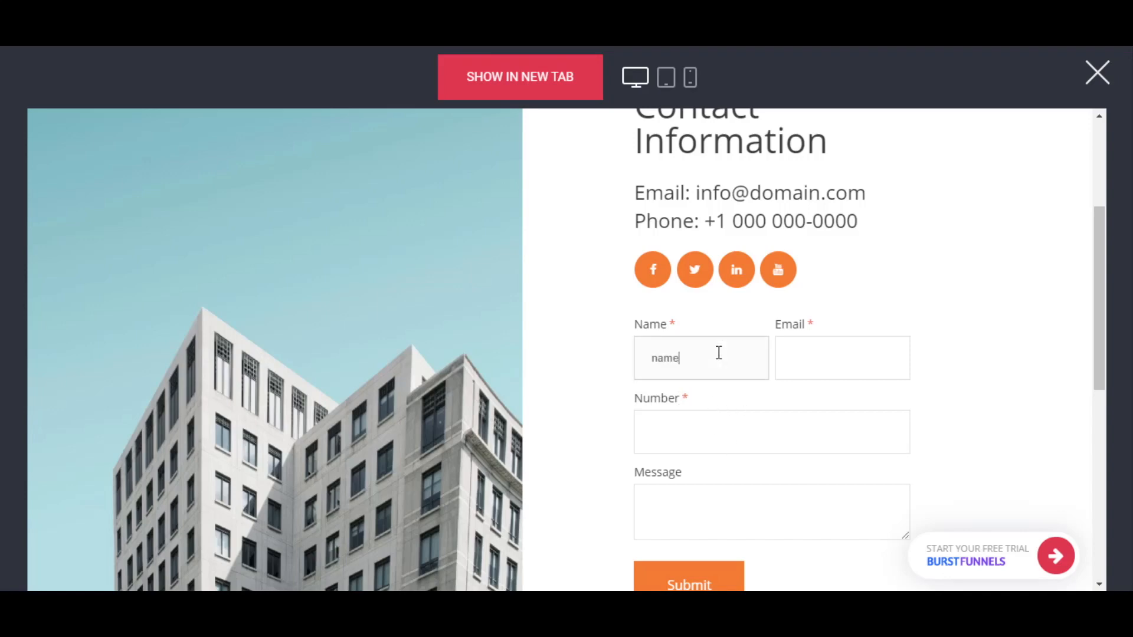
click(785, 360)
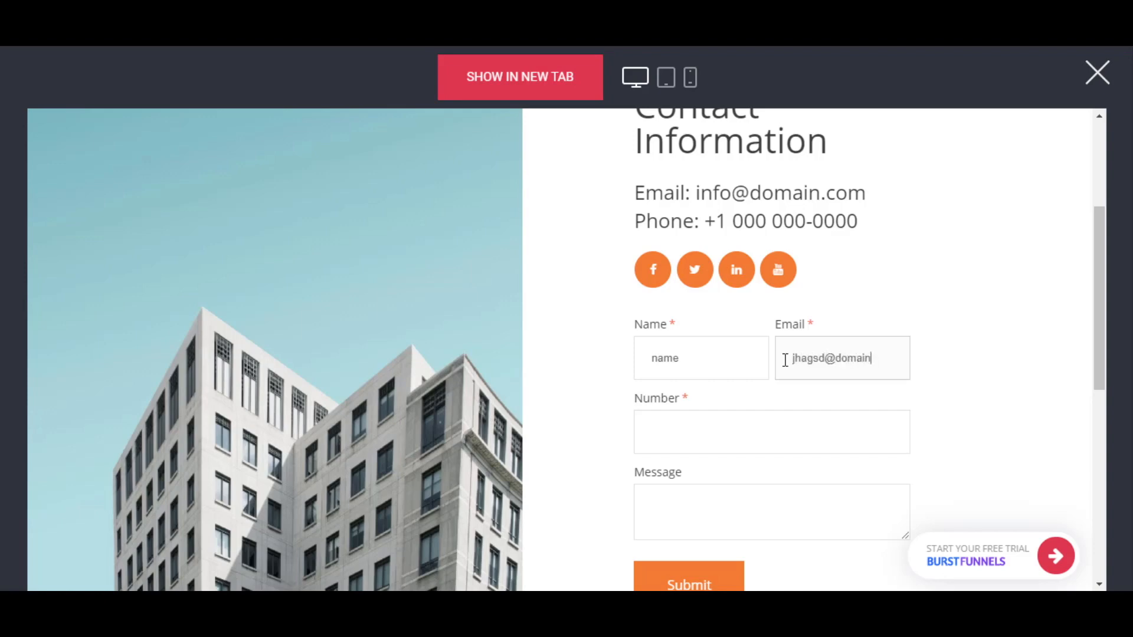
text(jhagsd@domain.com)
click(783, 427)
text(324234)
click(764, 512)
text(dfgdd)
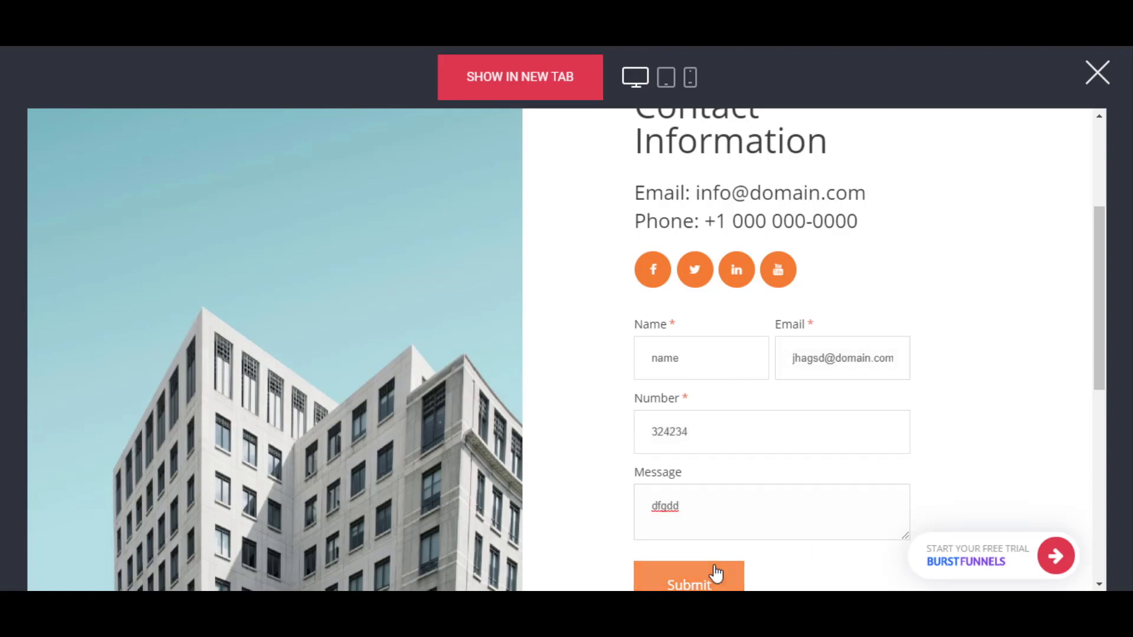
click(716, 573)
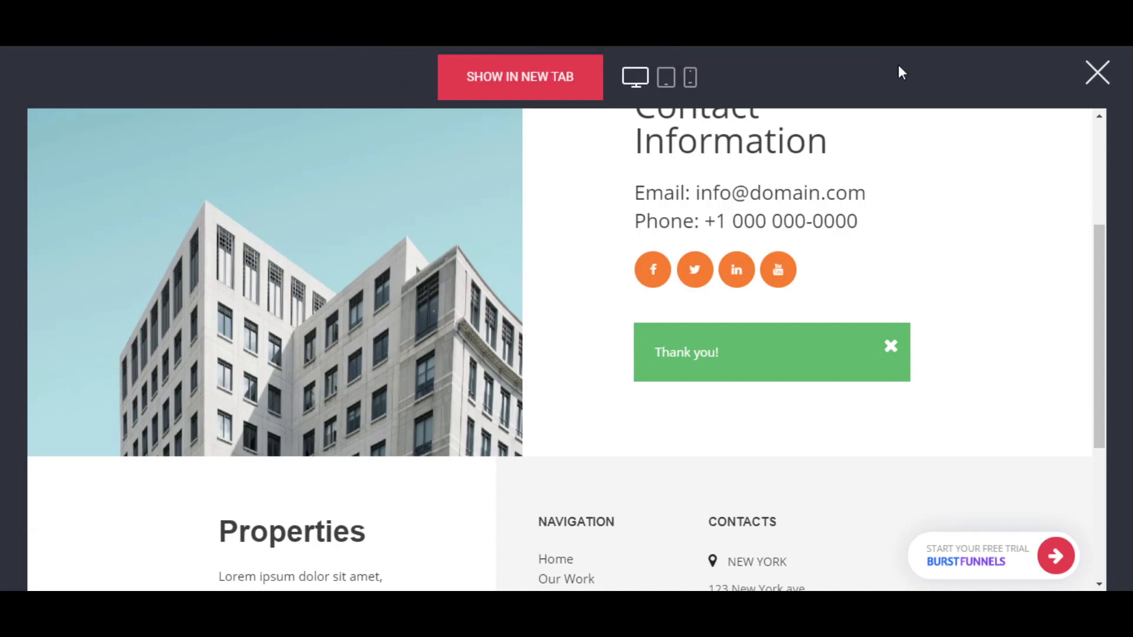
scroll(704, 295, up, 2)
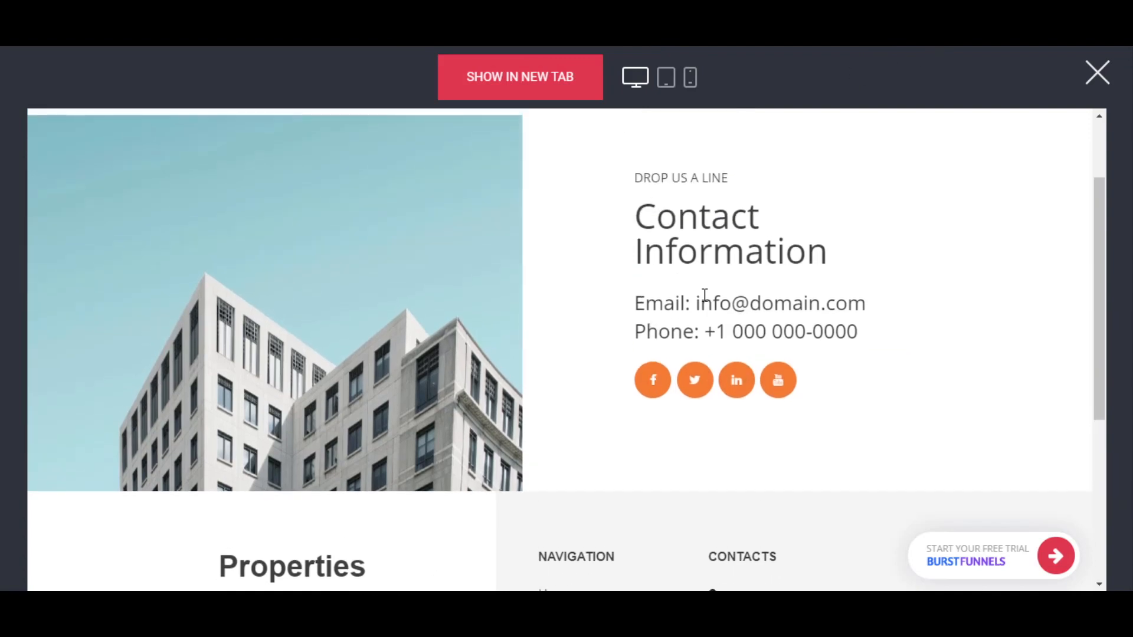
click(1098, 72)
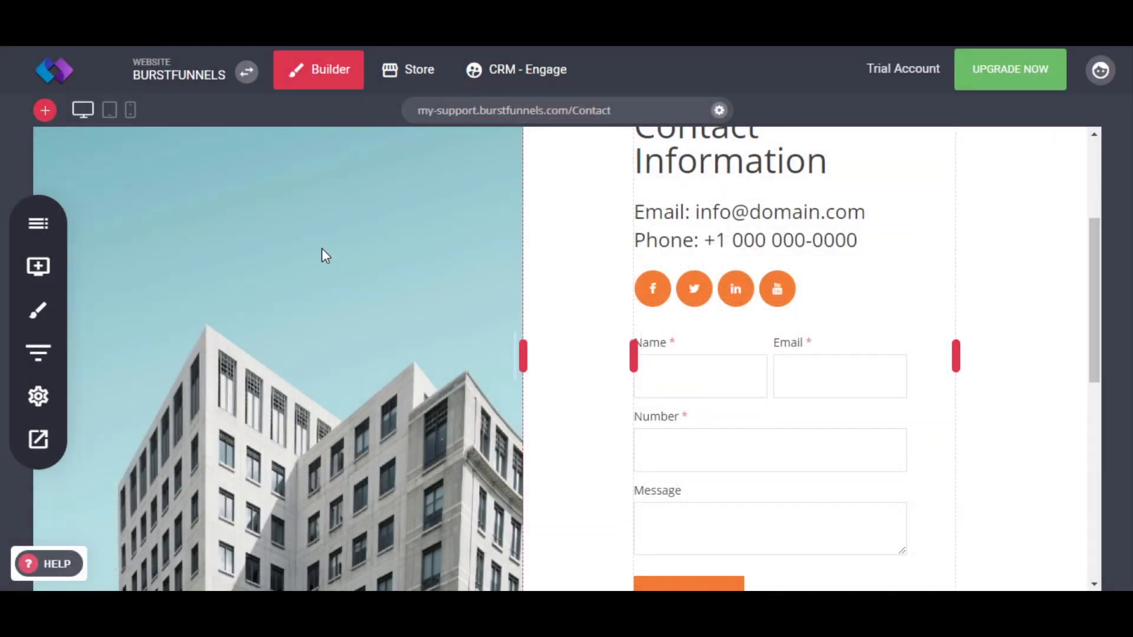
Step: Open the new contact's record in the CRM and examine its orders and the contents of its form submission
click(504, 72)
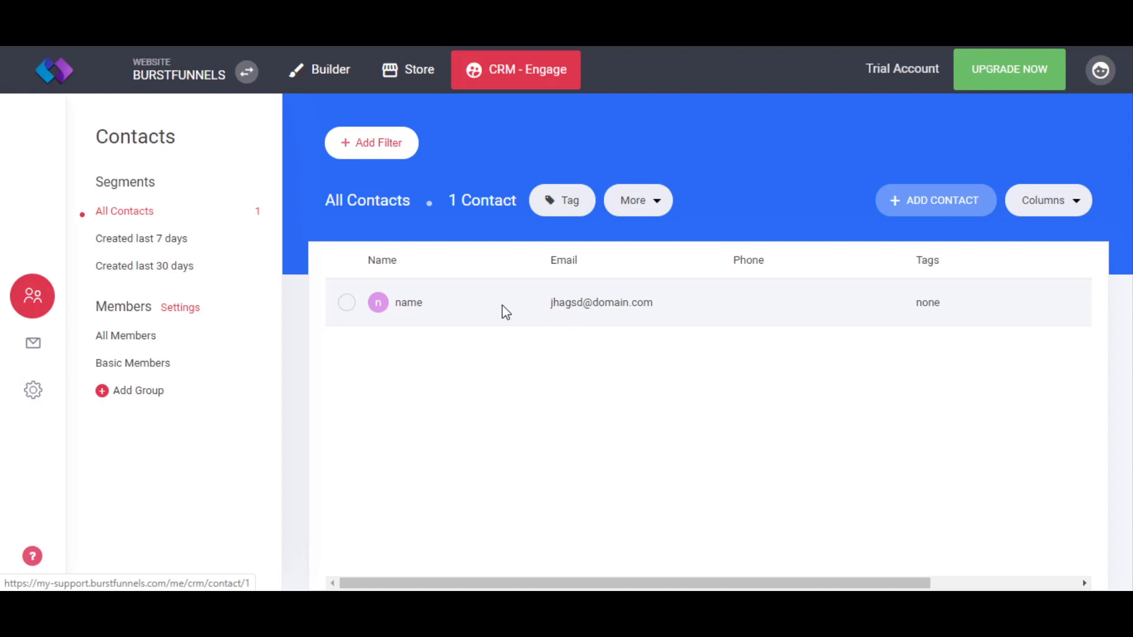
click(392, 305)
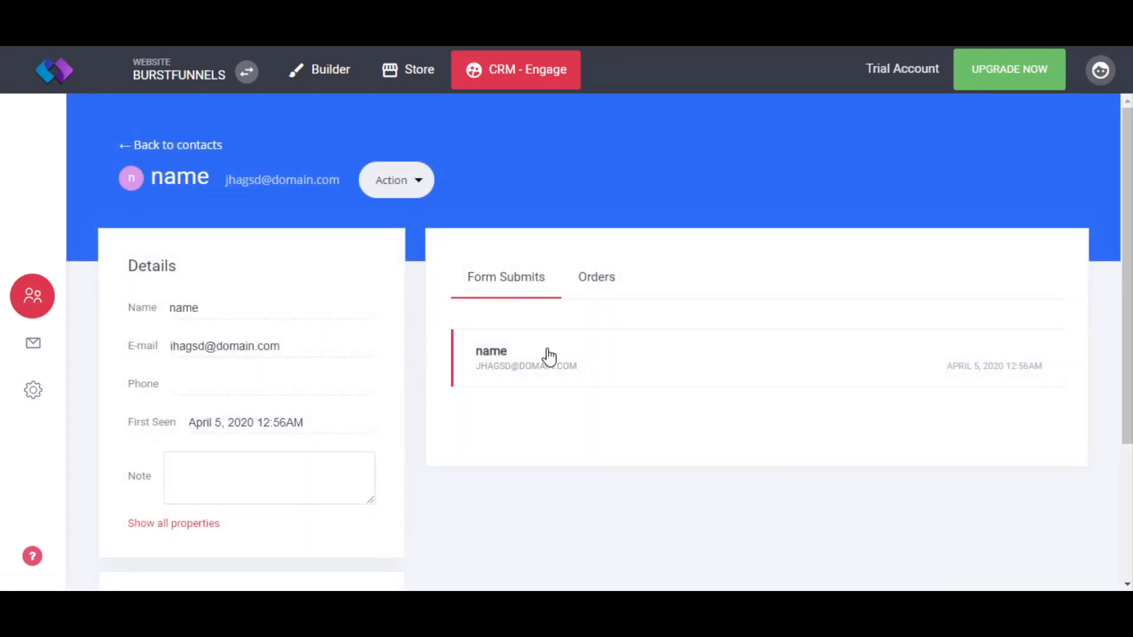
click(600, 293)
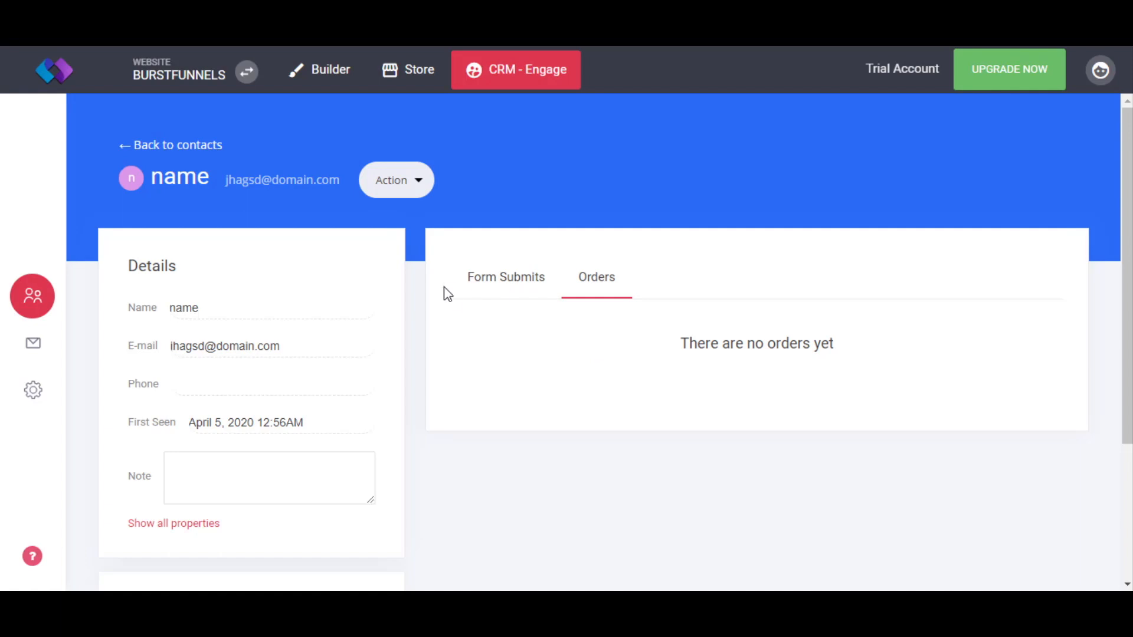
click(497, 295)
click(584, 376)
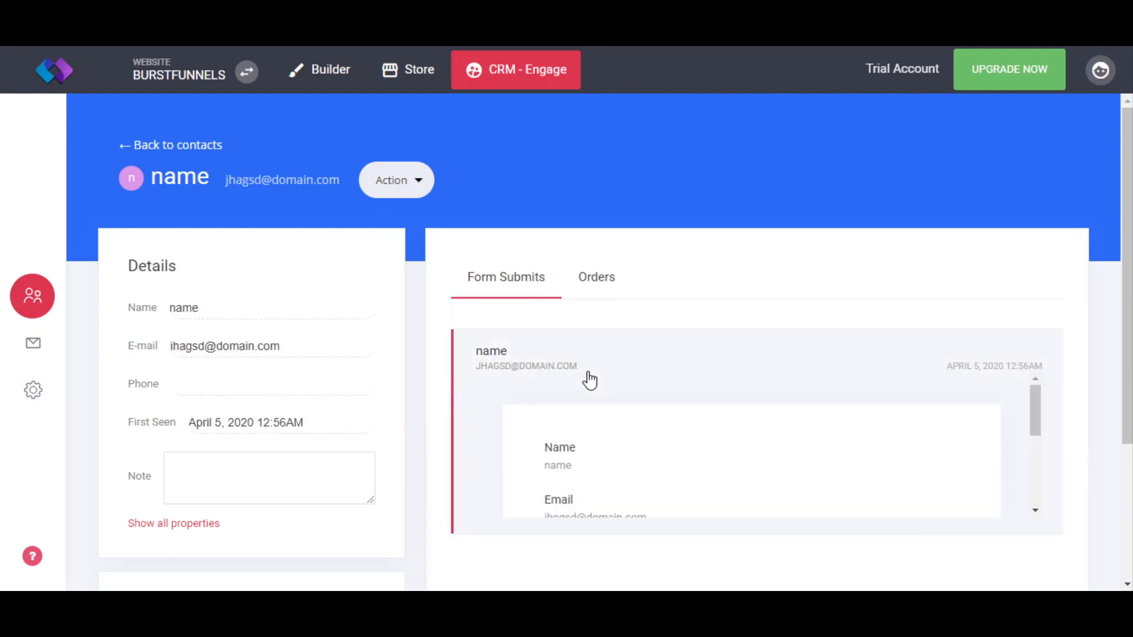
scroll(617, 435, down, 3)
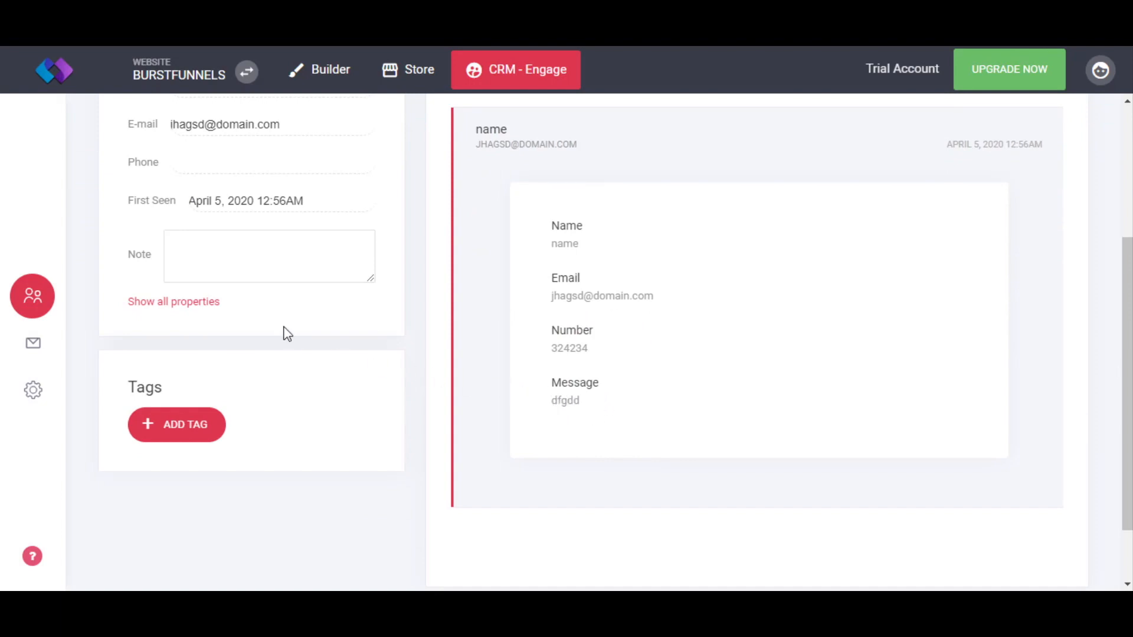
Step: Show all properties of the contact and look through them down to the tags section
scroll(279, 252, up, 2)
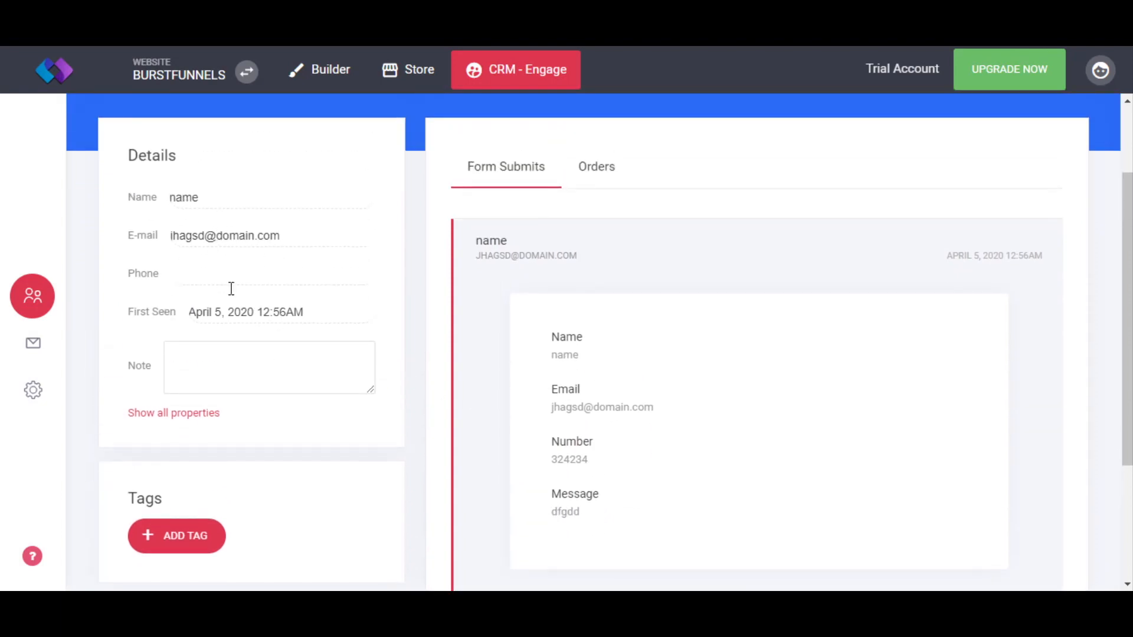
click(187, 414)
scroll(213, 413, down, 4)
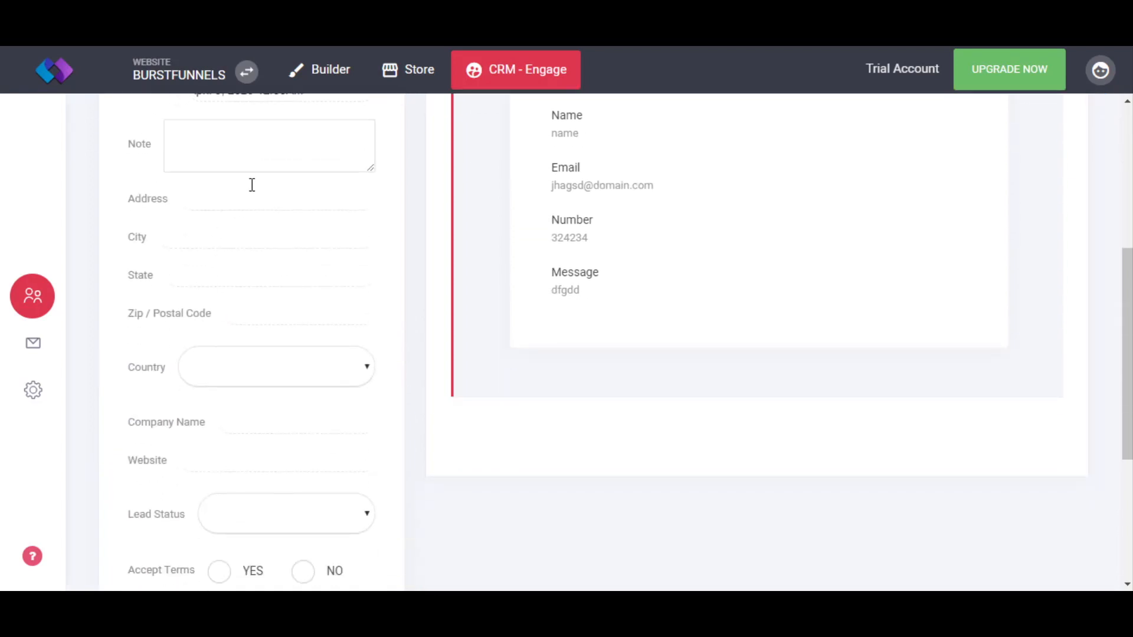
scroll(253, 375, down, 2)
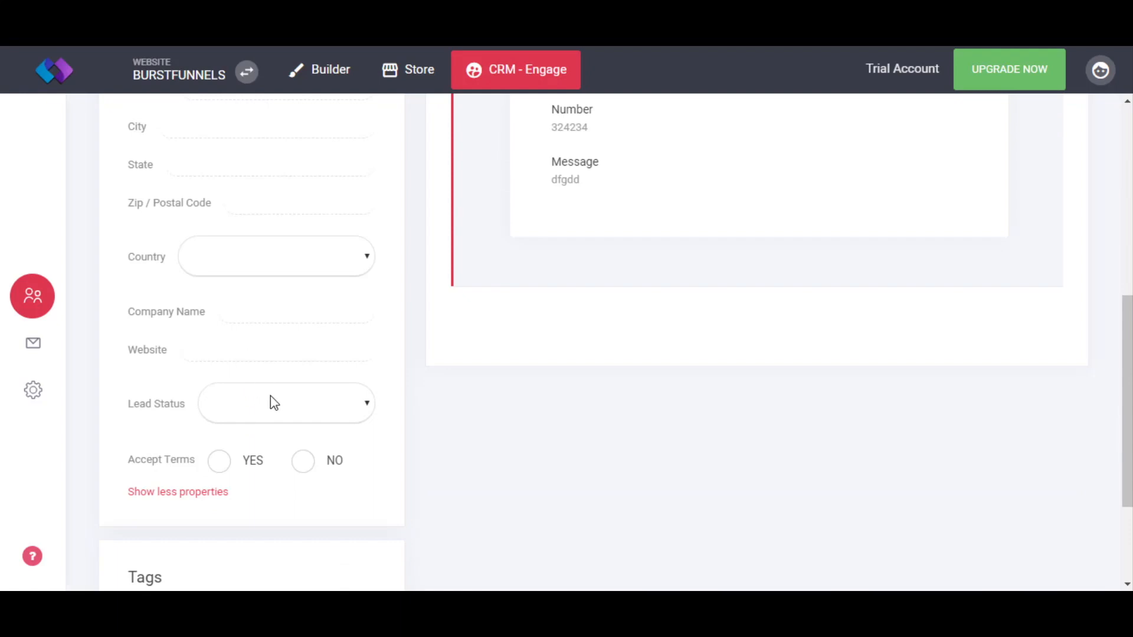
scroll(236, 490, down, 2)
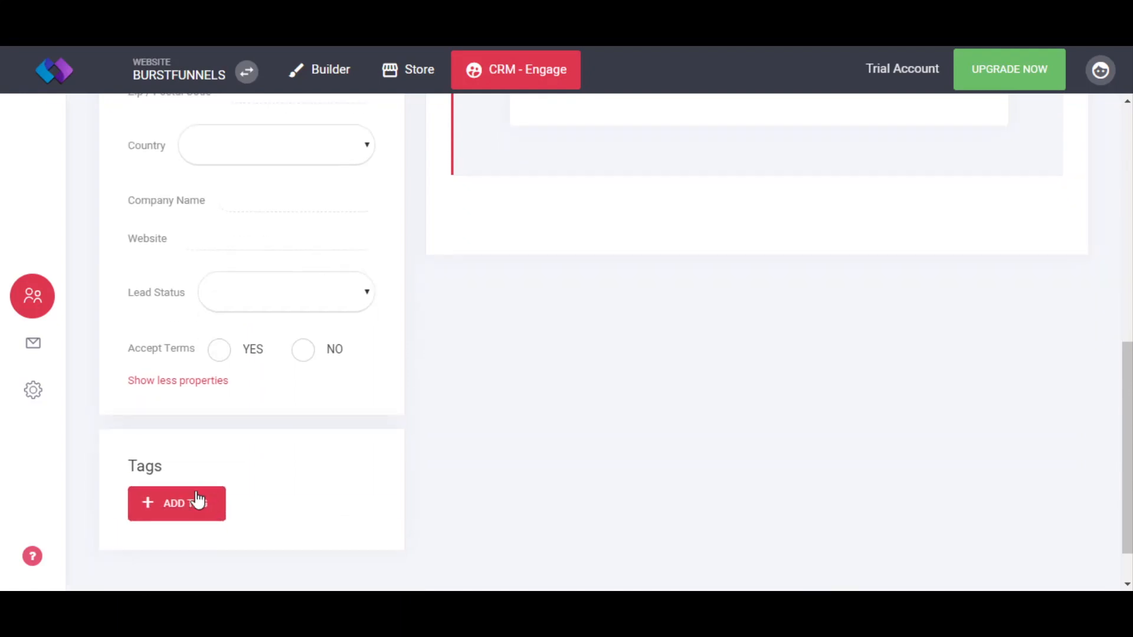
Step: Start adding a new tag from the contact's record and create it as "new user"
click(202, 508)
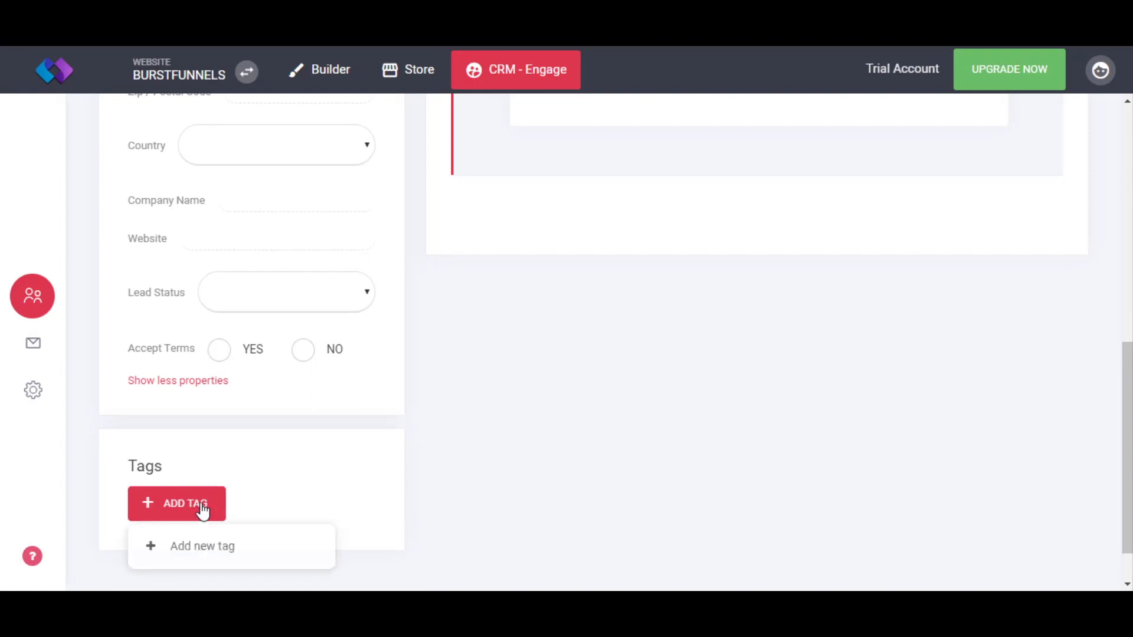
click(227, 543)
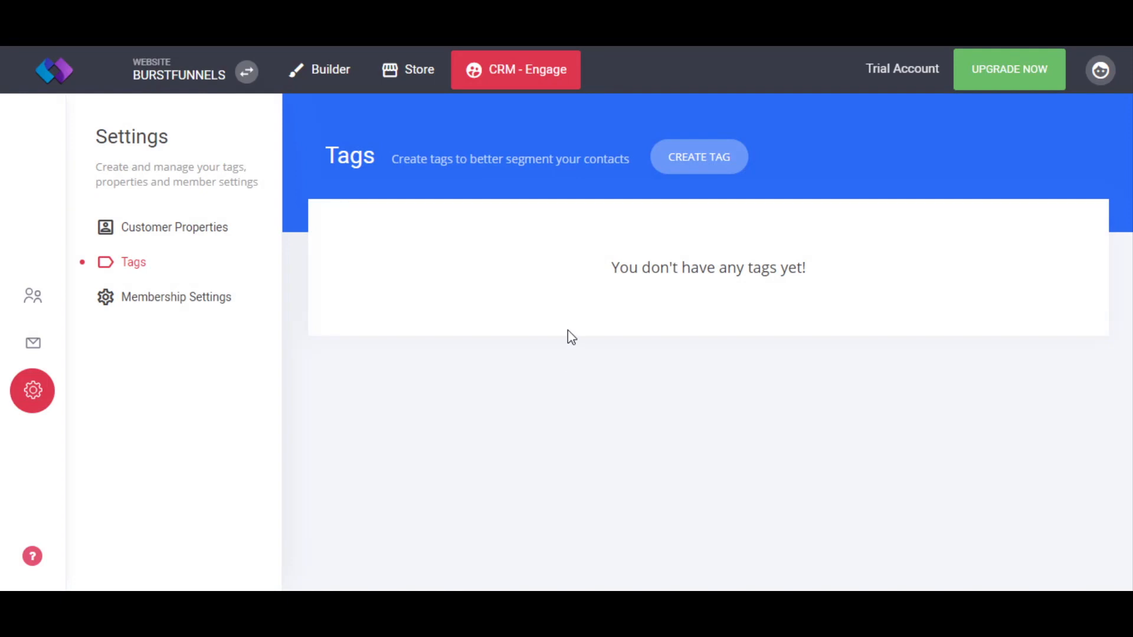
click(706, 162)
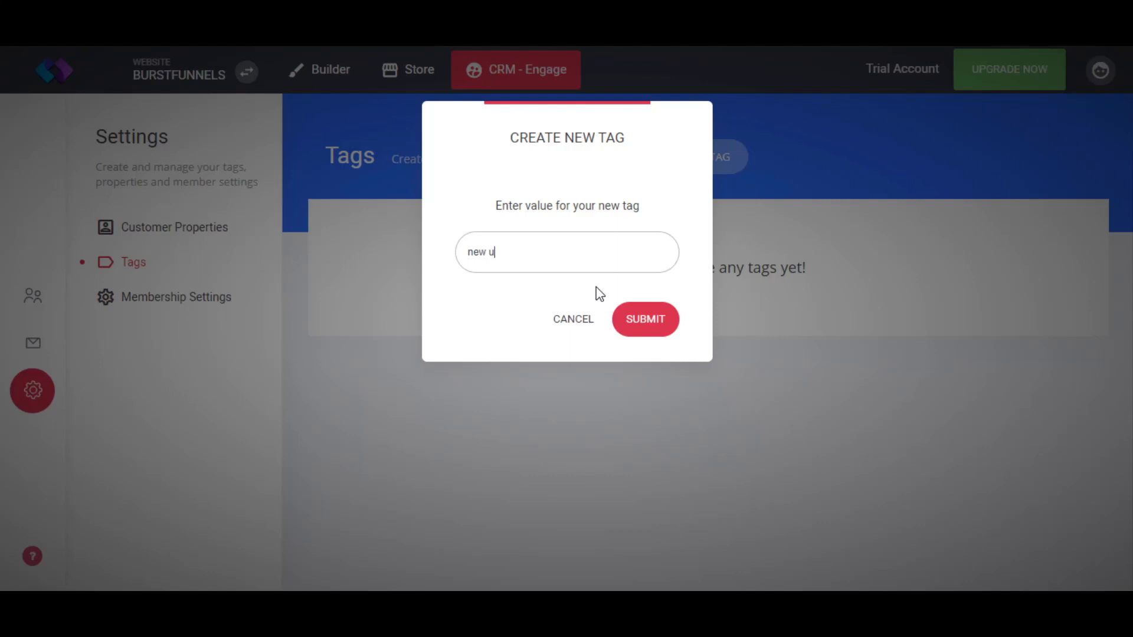
click(645, 324)
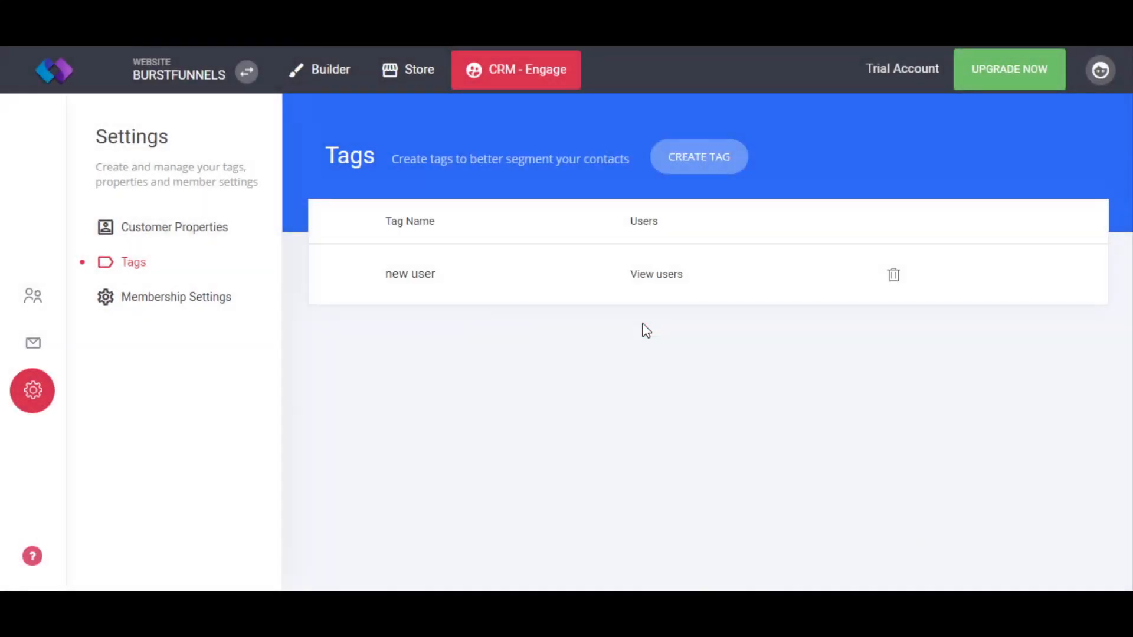
Step: Select the contact in the All Contacts list and assign it the "new user" tag
click(37, 302)
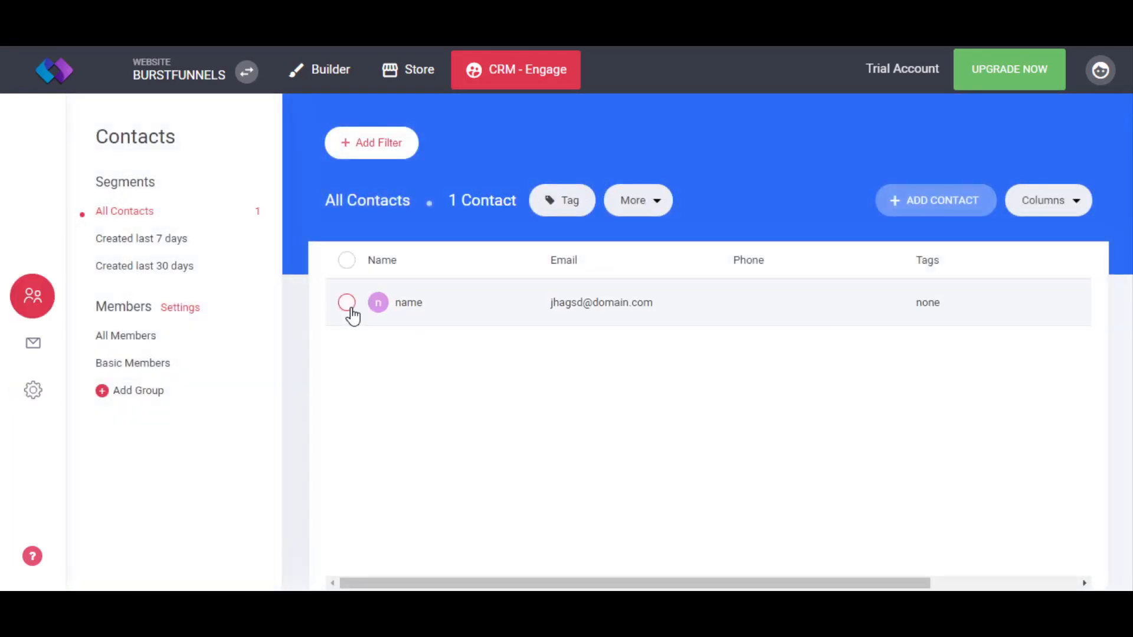
click(347, 303)
click(568, 201)
click(581, 251)
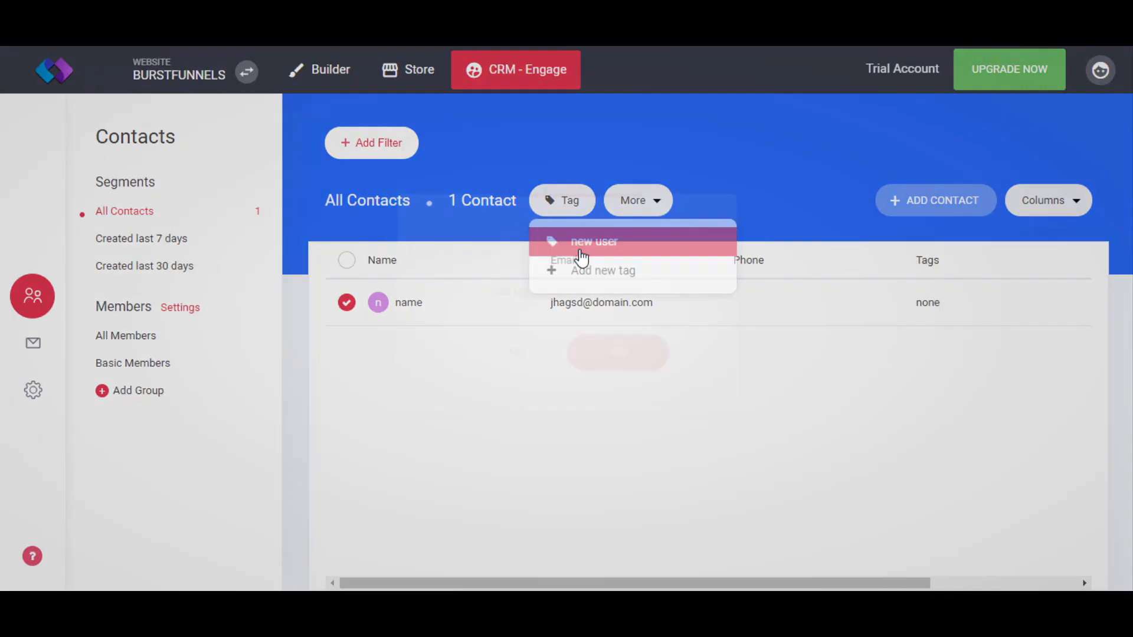
click(612, 372)
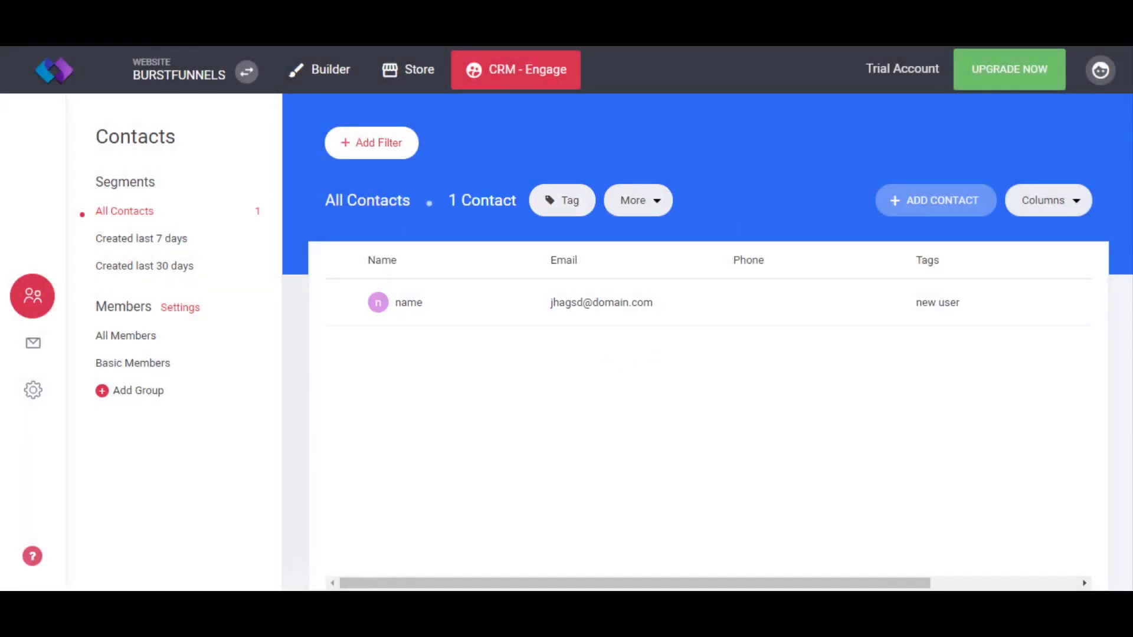
Step: Open the tagged contact's record and check its tags section
click(401, 308)
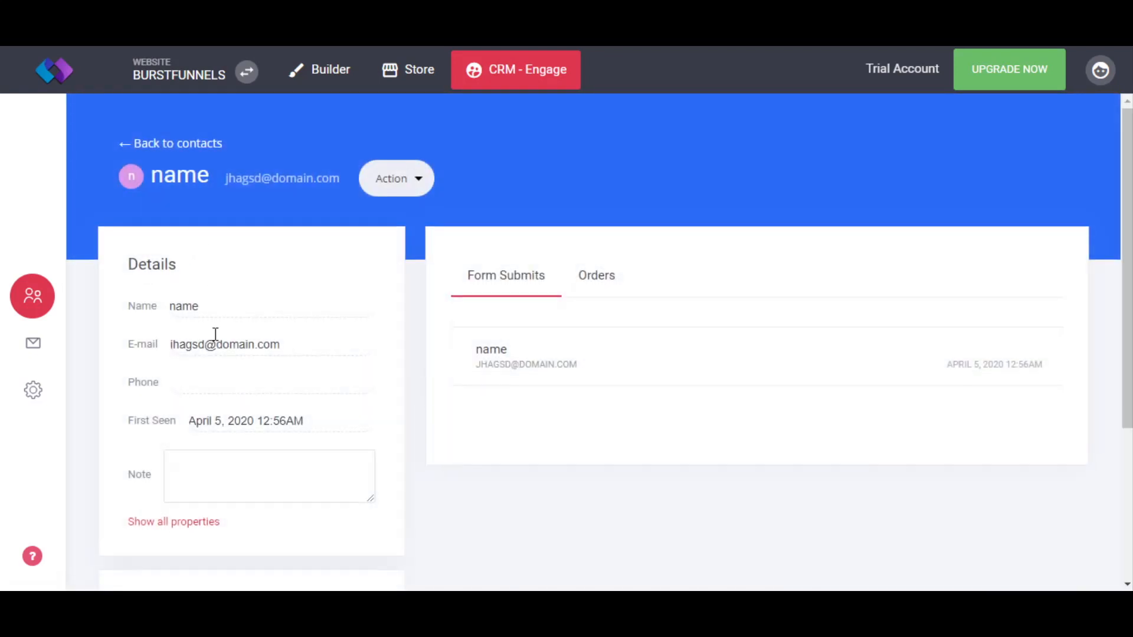
scroll(222, 360, down, 4)
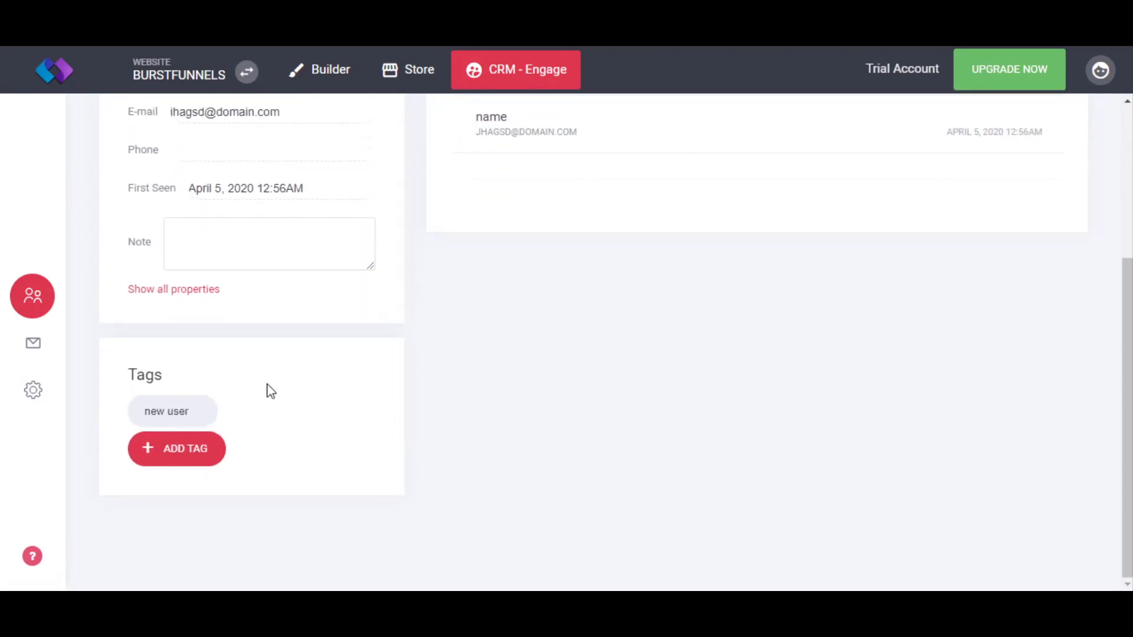
scroll(272, 383, up, 4)
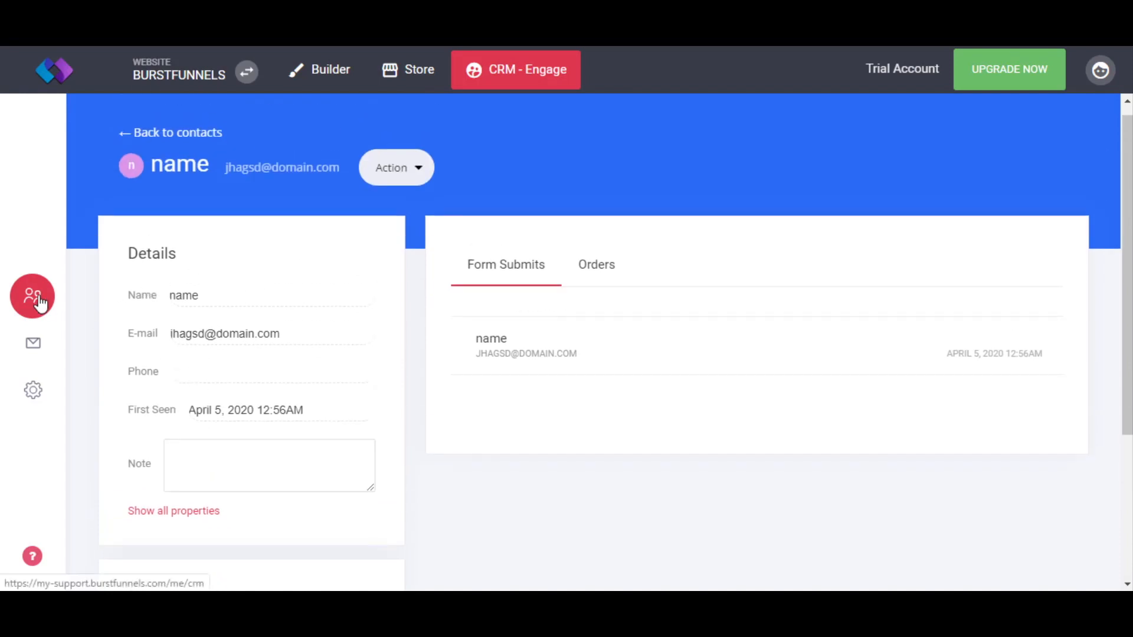
Step: Return to the contacts list and filter it to contacts whose tag is "new user"
click(36, 299)
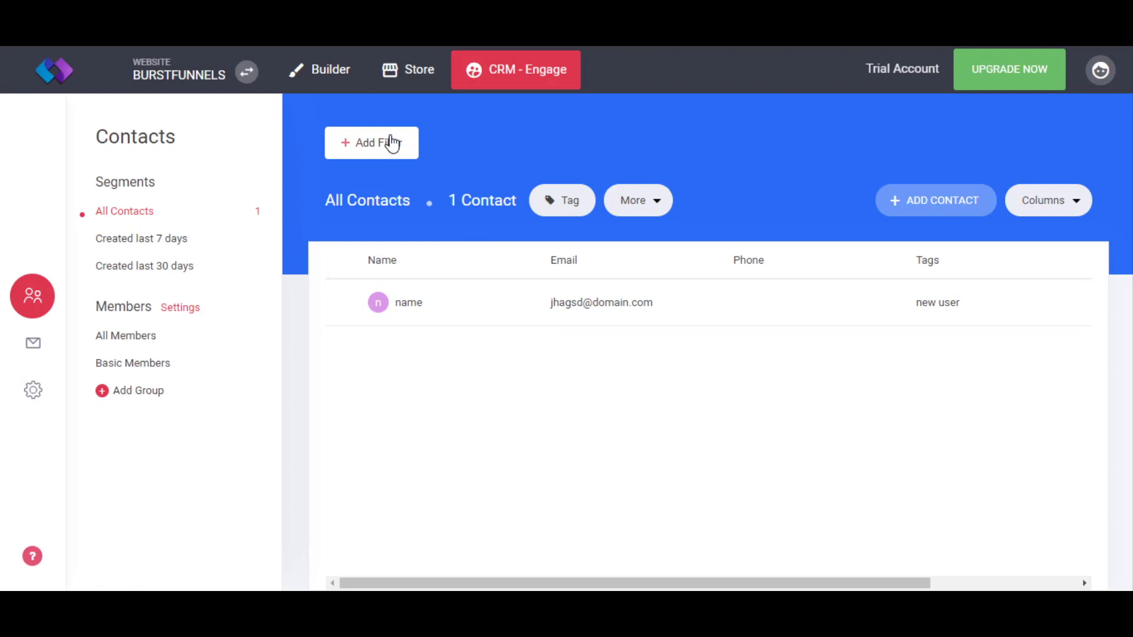
click(391, 142)
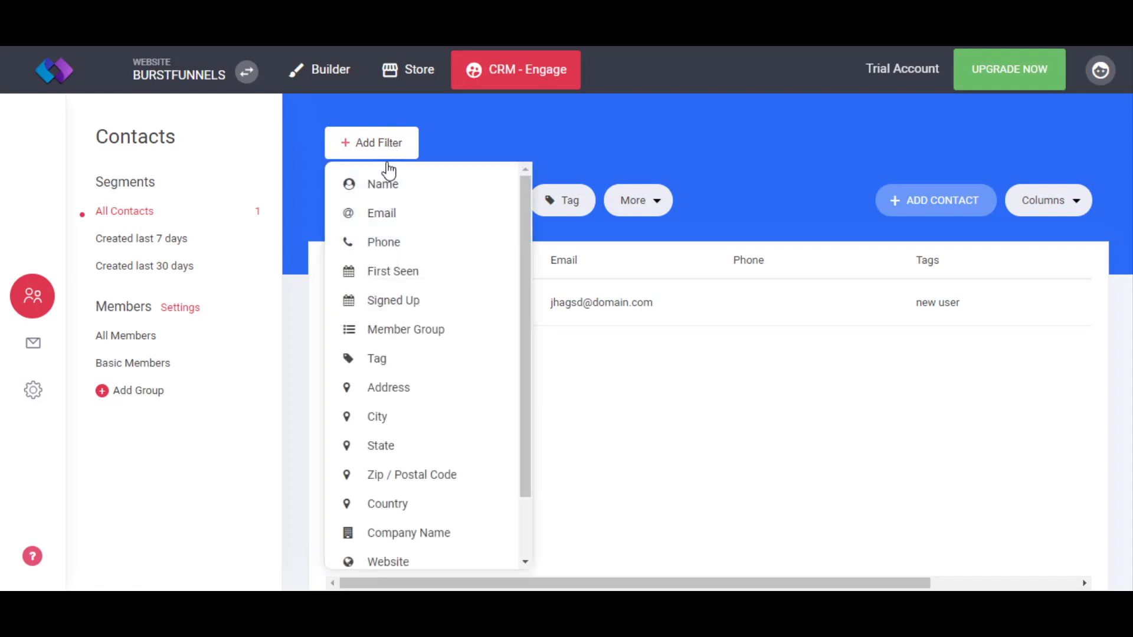
click(416, 356)
click(469, 238)
click(472, 252)
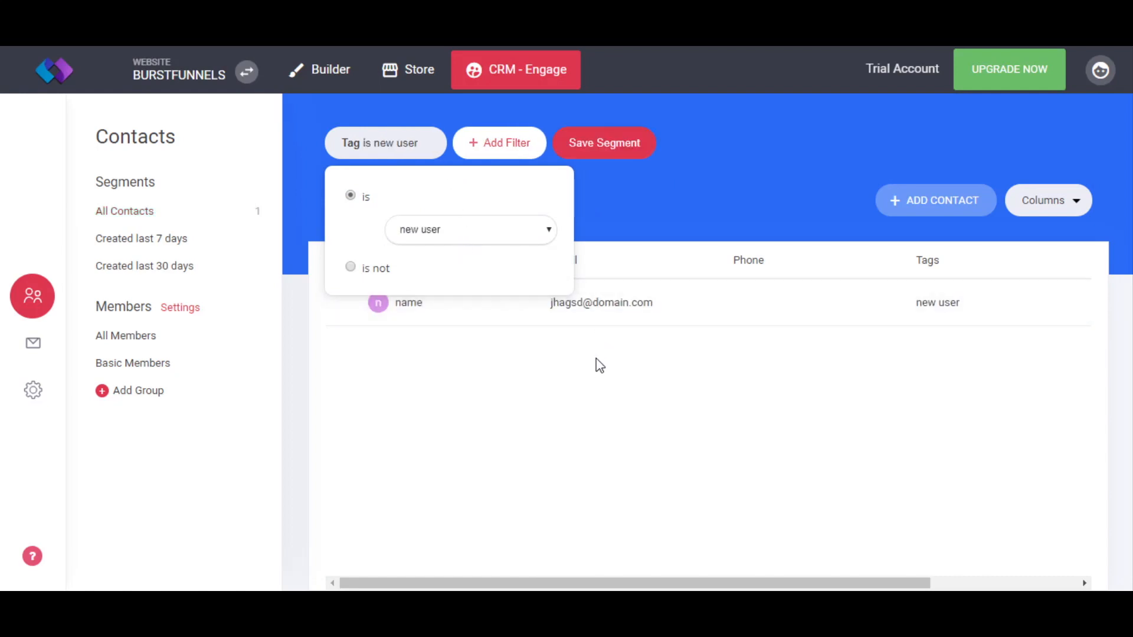
click(558, 370)
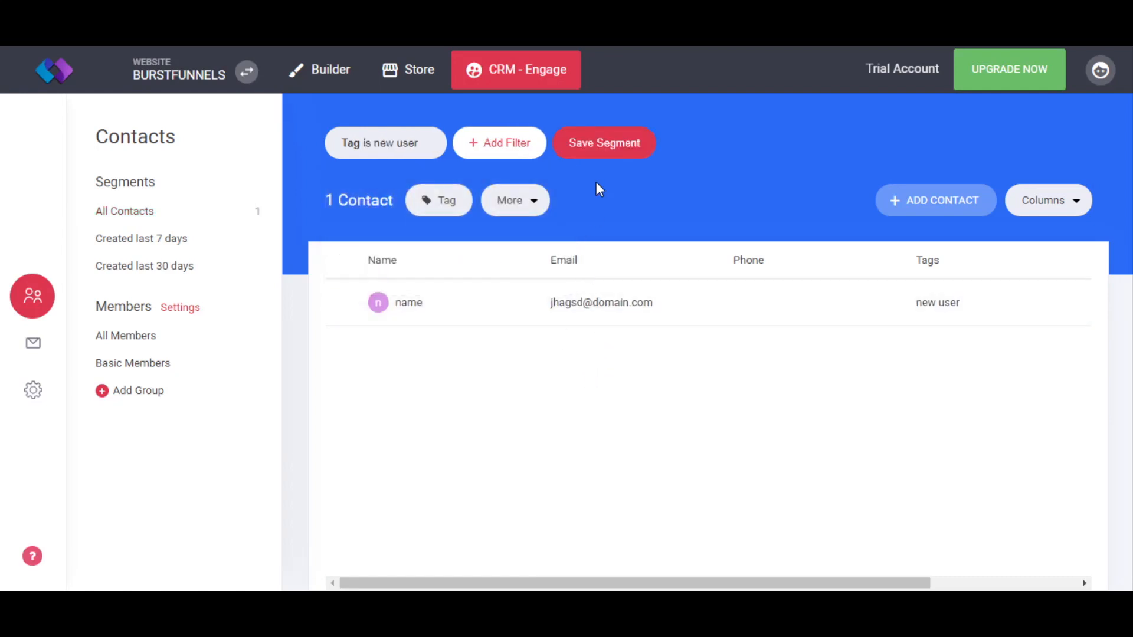
Step: Save the filtered contacts as a new segment named "new user"
click(590, 148)
click(189, 273)
click(602, 157)
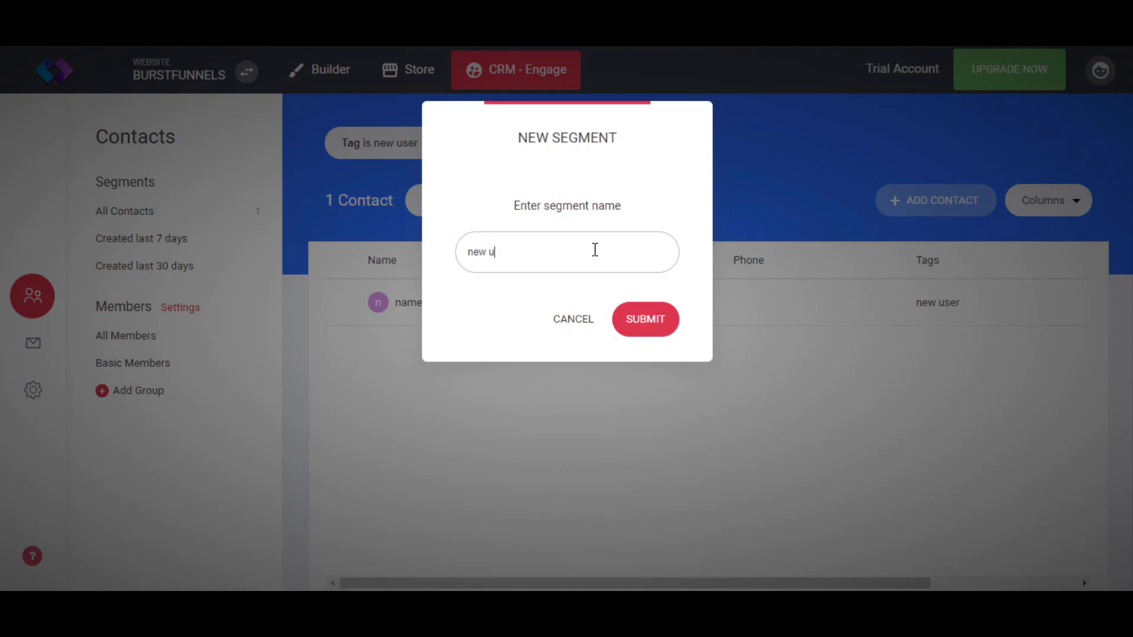
click(637, 332)
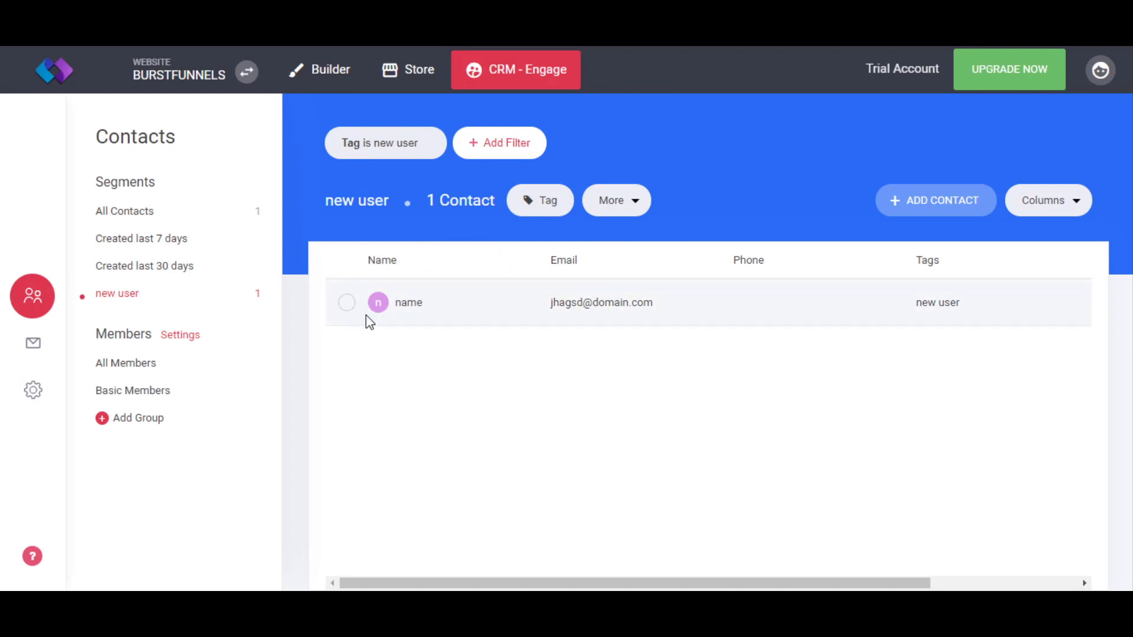
Step: Select the contact in the "new user" segment and view the additional actions available for it
click(348, 304)
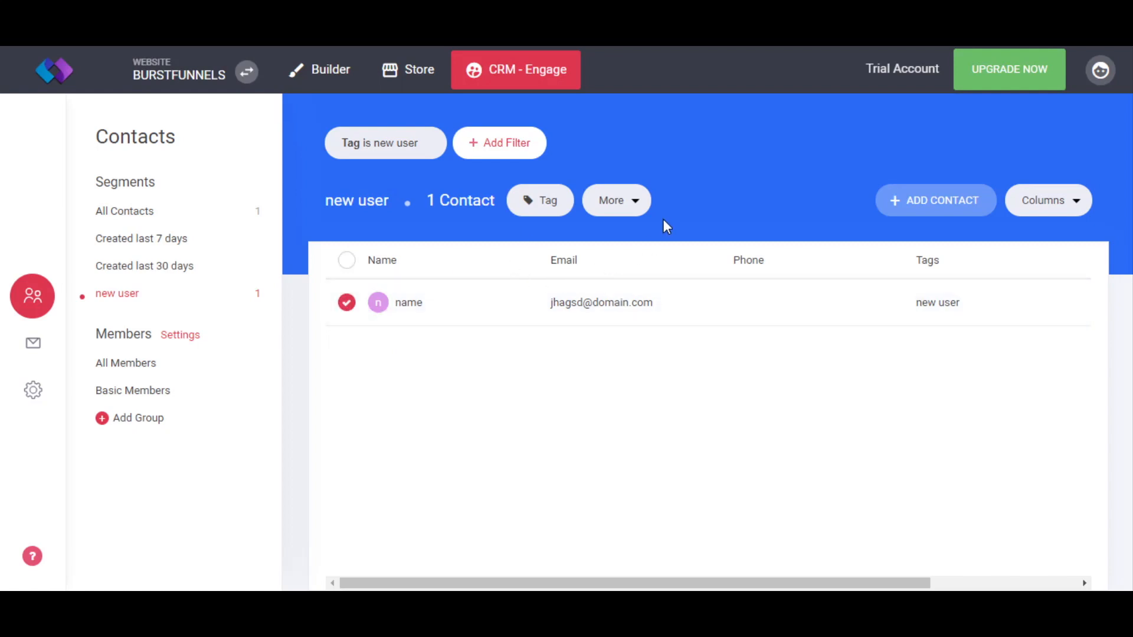
click(647, 207)
click(1027, 325)
Step: Try showing the Lead Status and Website columns in the contacts list, and restore the original column selection
click(1083, 208)
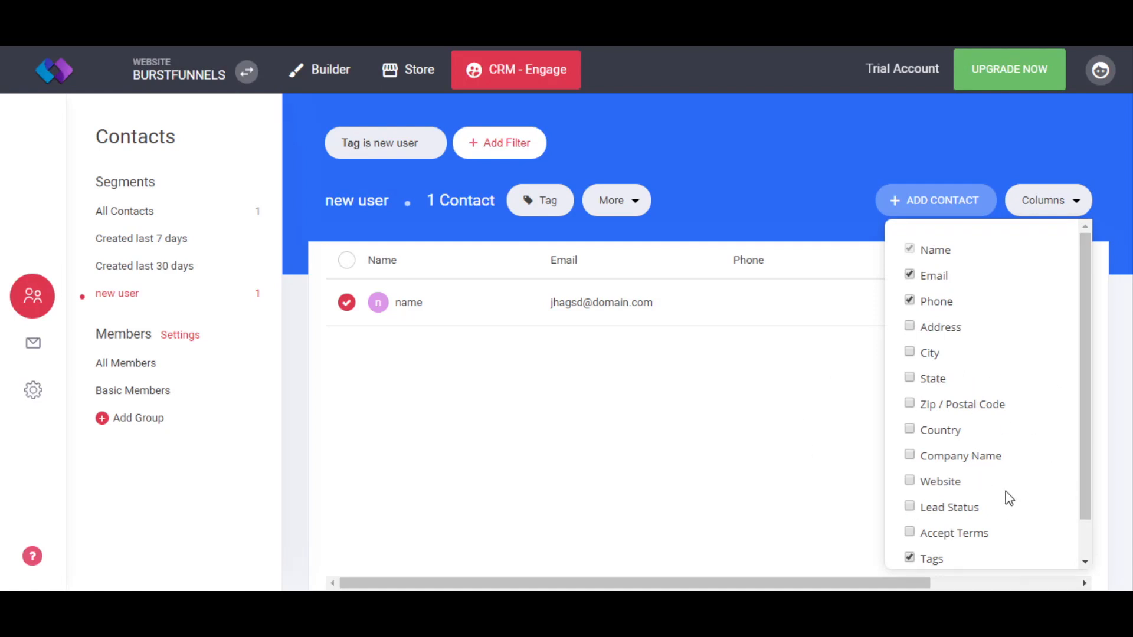
click(911, 507)
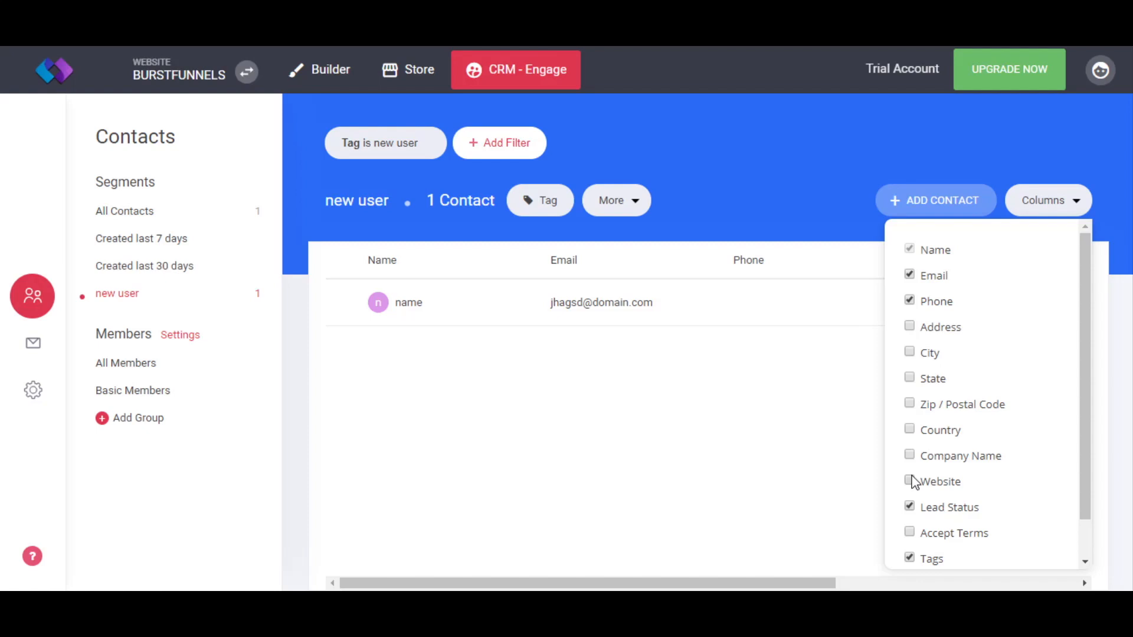
click(911, 481)
click(910, 506)
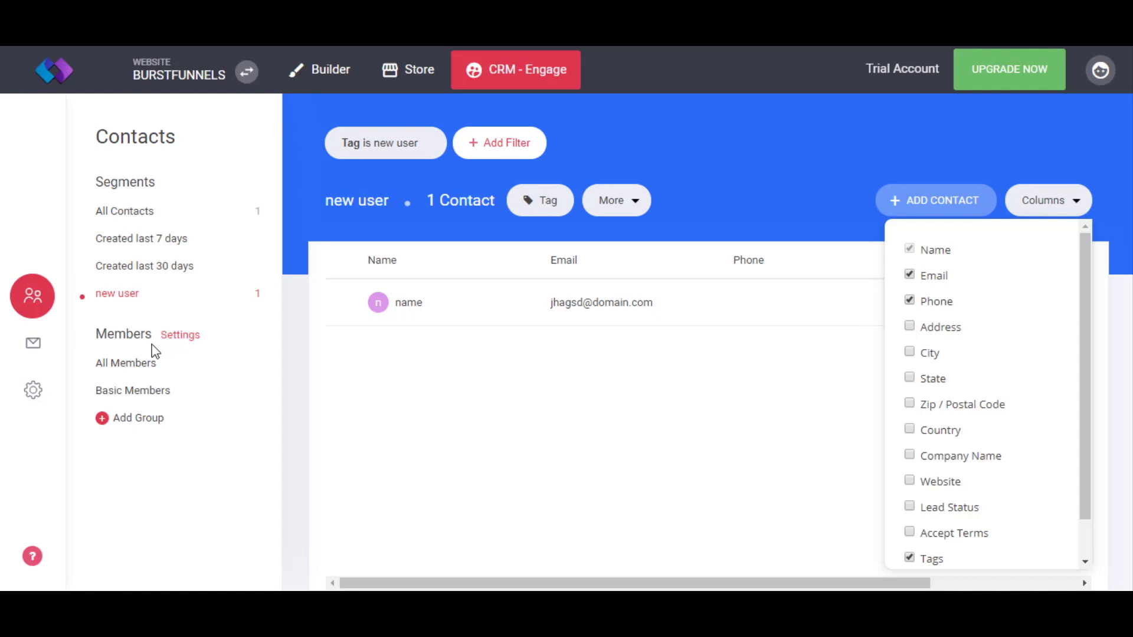
Step: View the form submissions, filter them by the form named "Form", and reset the filter to All
click(37, 353)
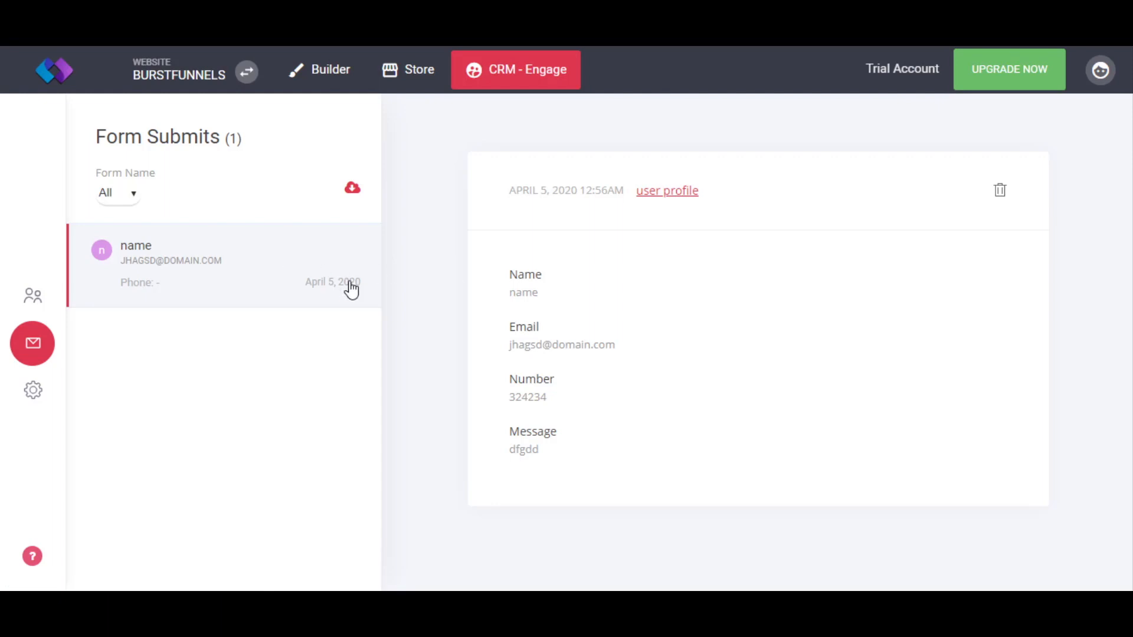
click(132, 197)
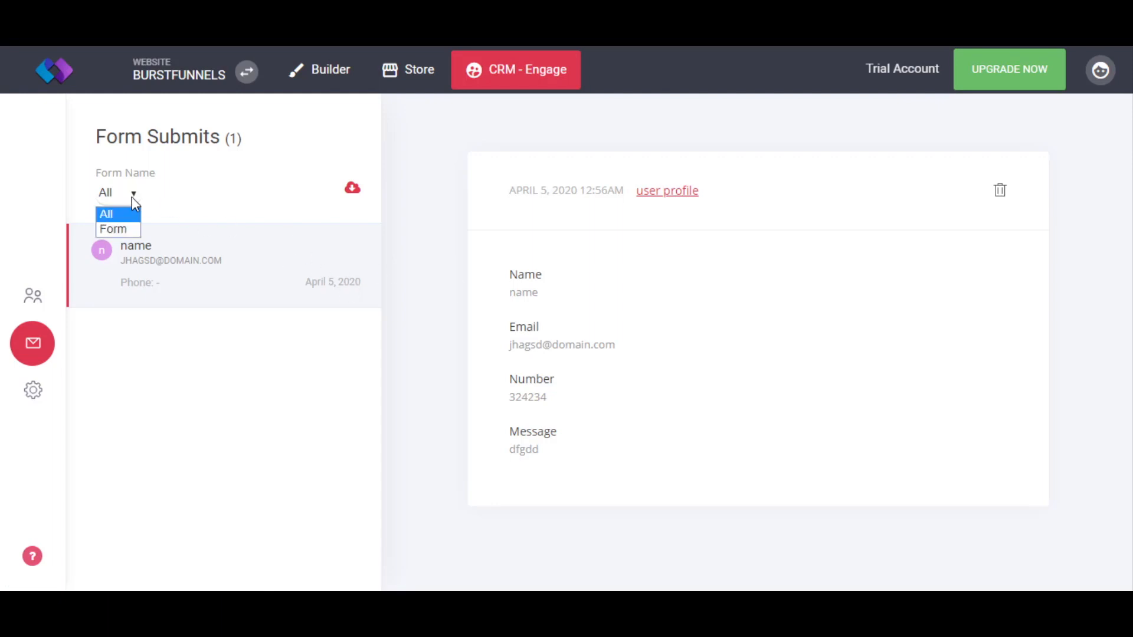
click(132, 229)
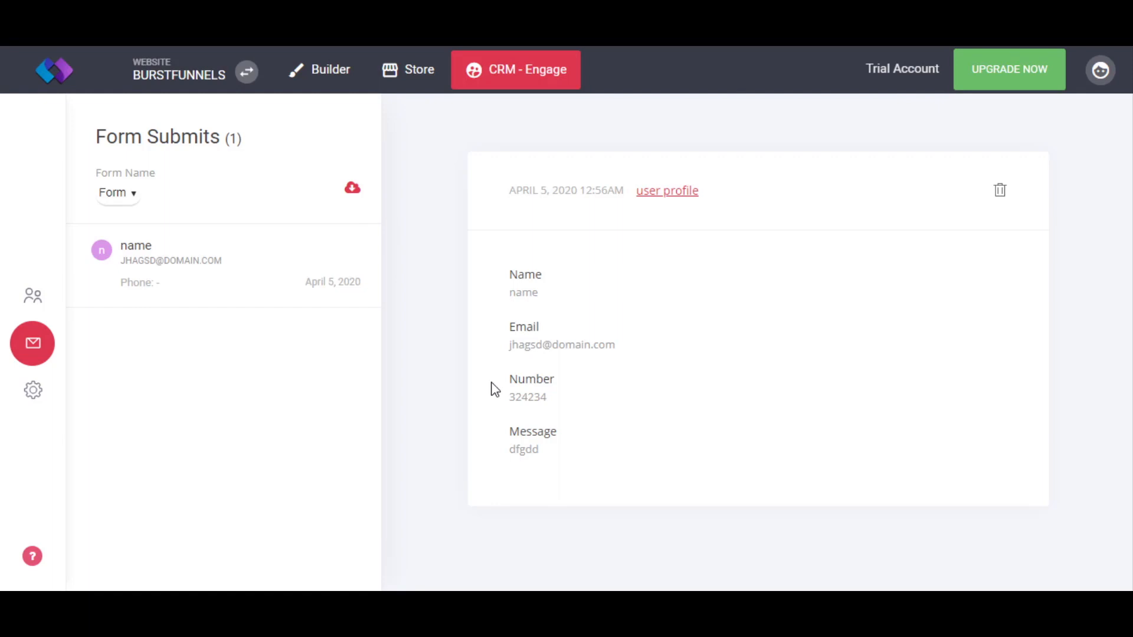
click(131, 198)
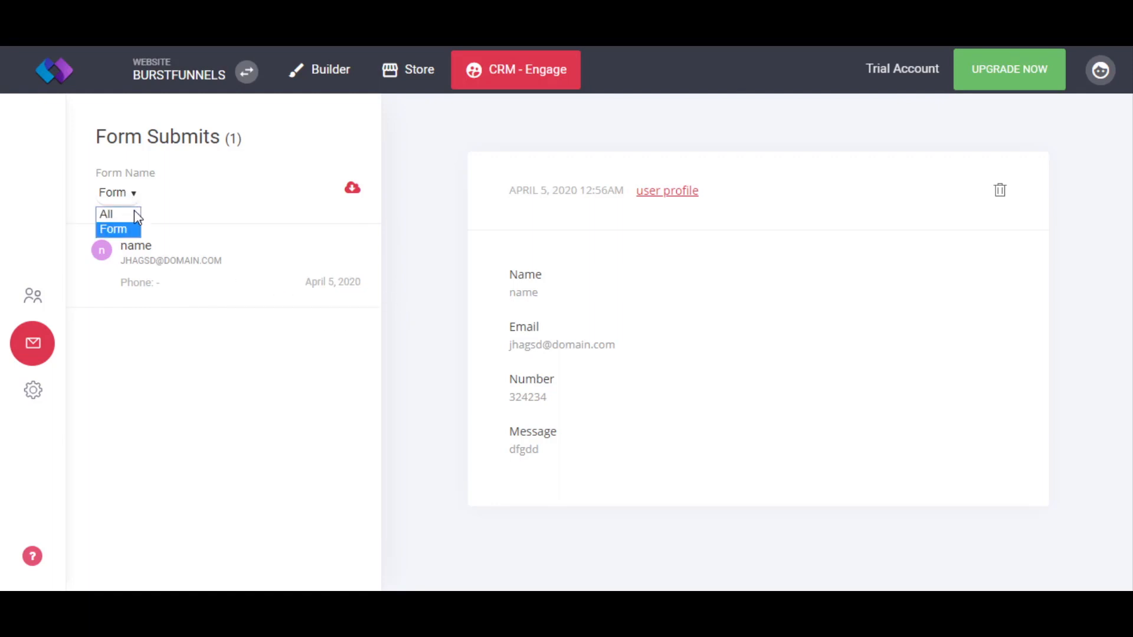
click(134, 213)
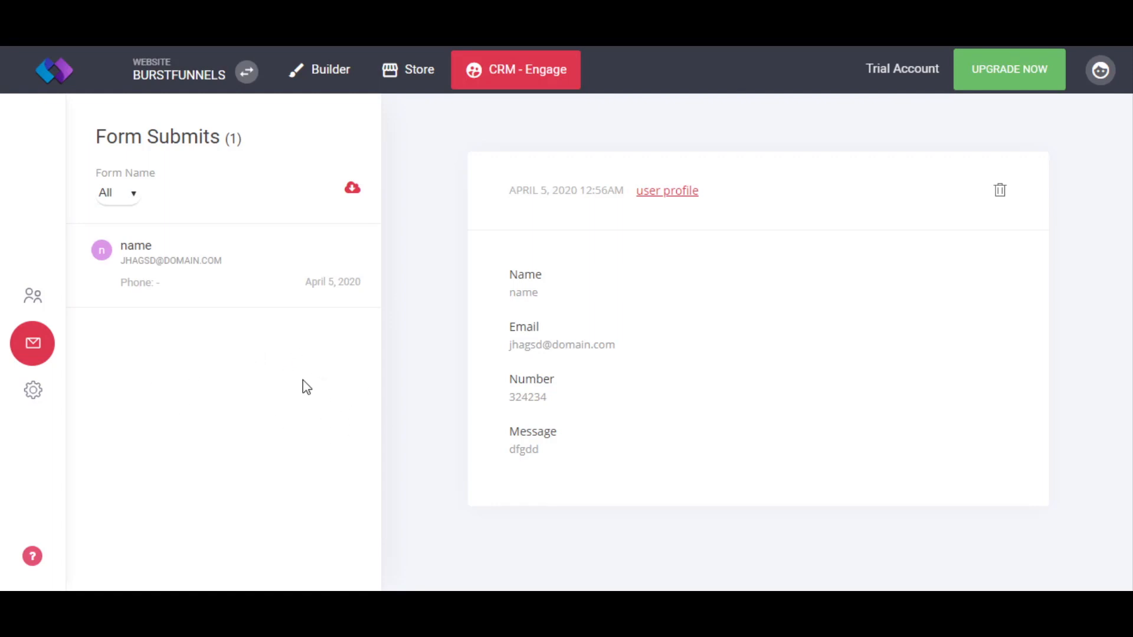
Step: Look through the CRM settings, examining the customer properties list and the existing tags
click(33, 400)
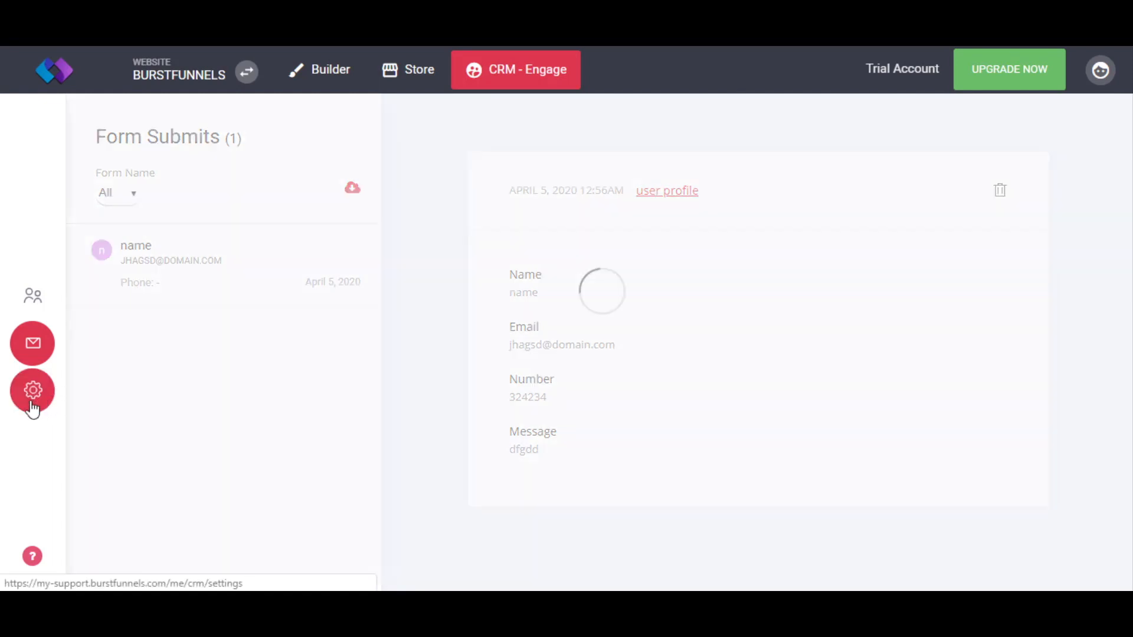
scroll(653, 350, down, 2)
scroll(654, 351, up, 2)
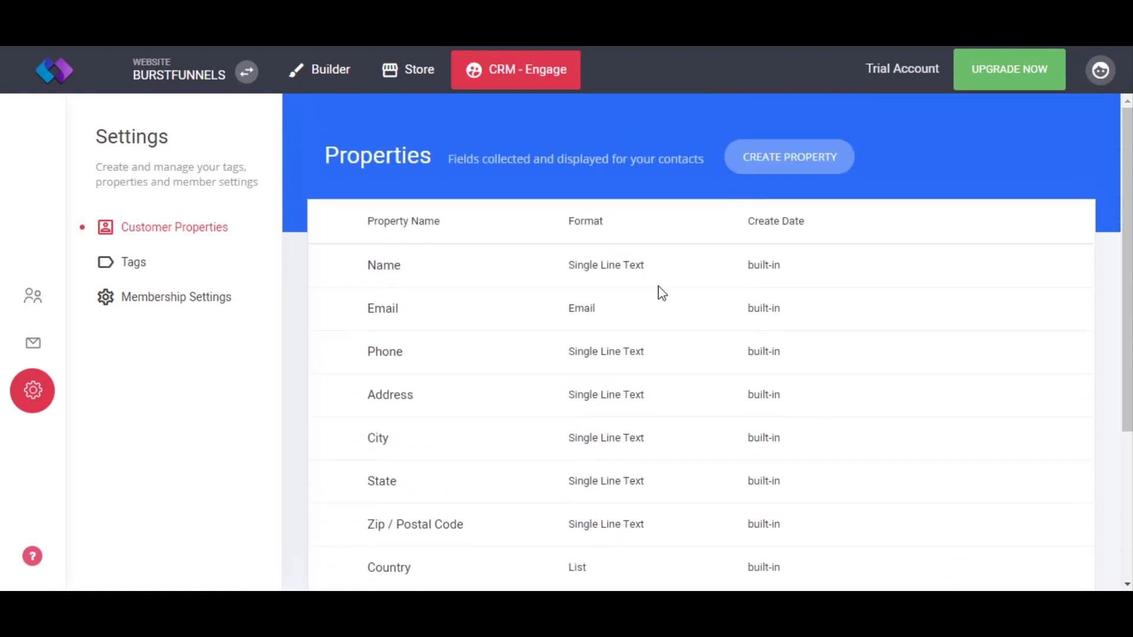
click(196, 260)
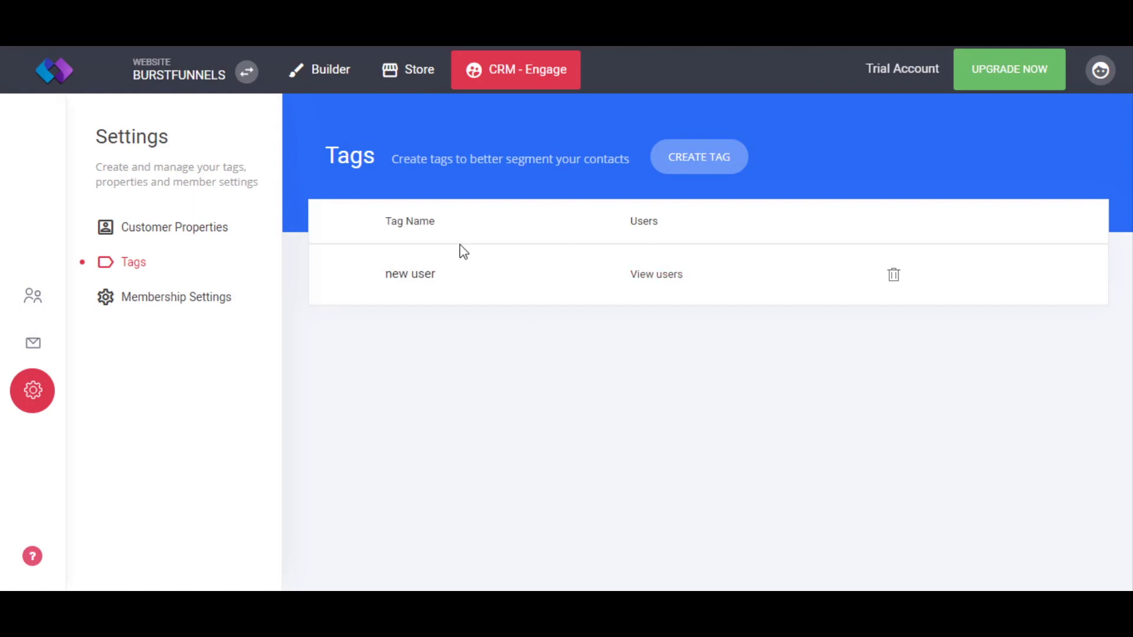
click(171, 227)
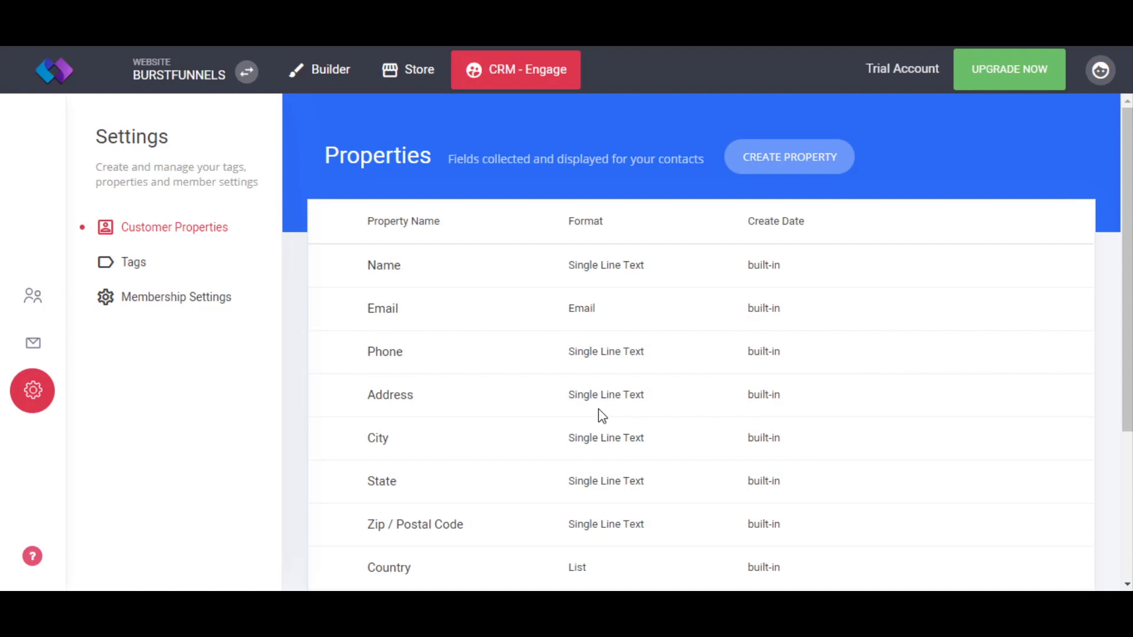
scroll(576, 407, down, 4)
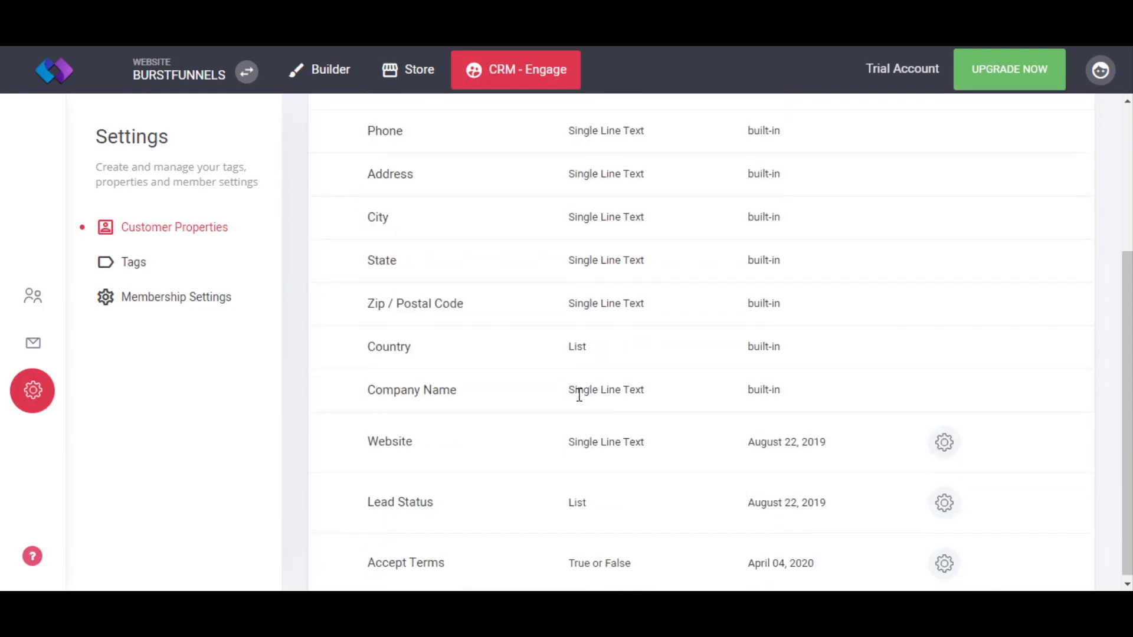
scroll(581, 401, up, 4)
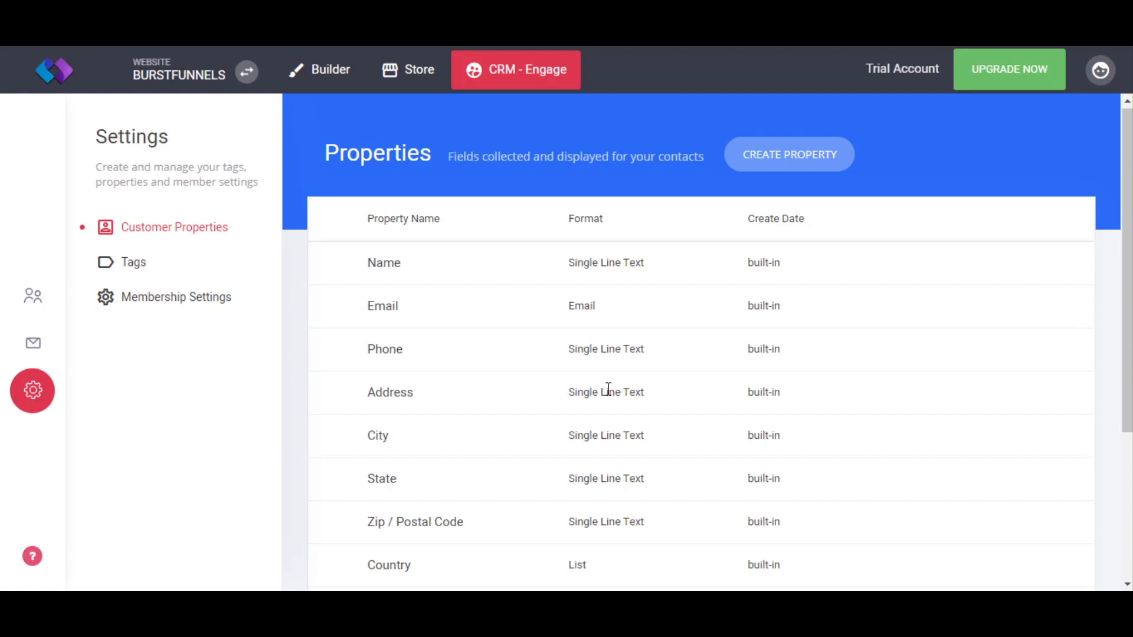
Step: Create a customer property labelled "Age" with field type Number, make it available in forms, and save it
click(763, 154)
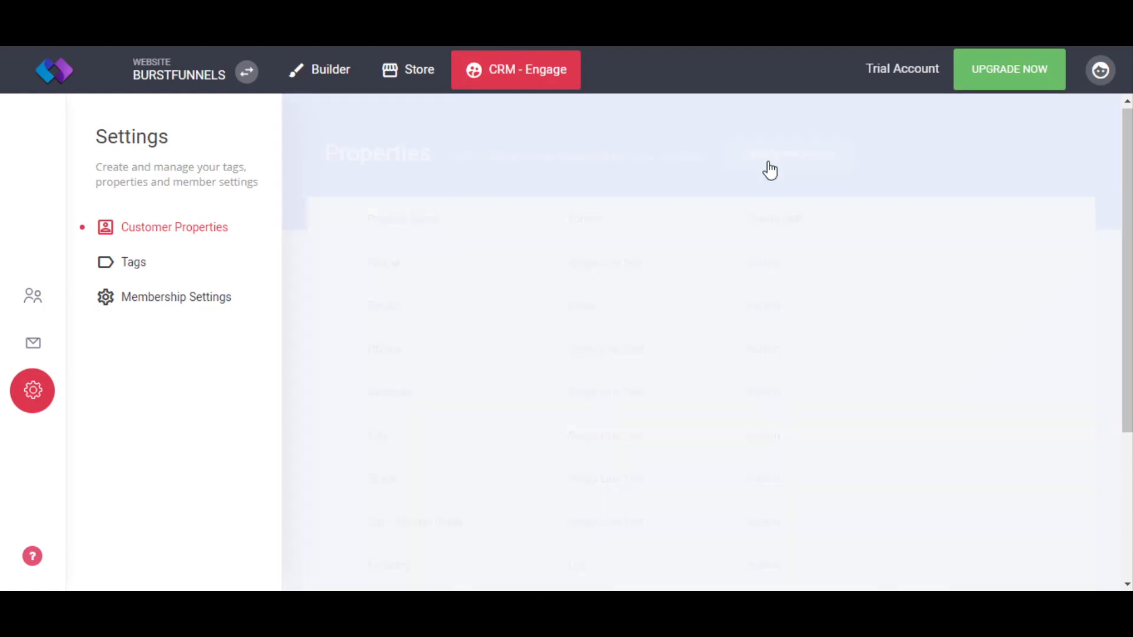
click(642, 314)
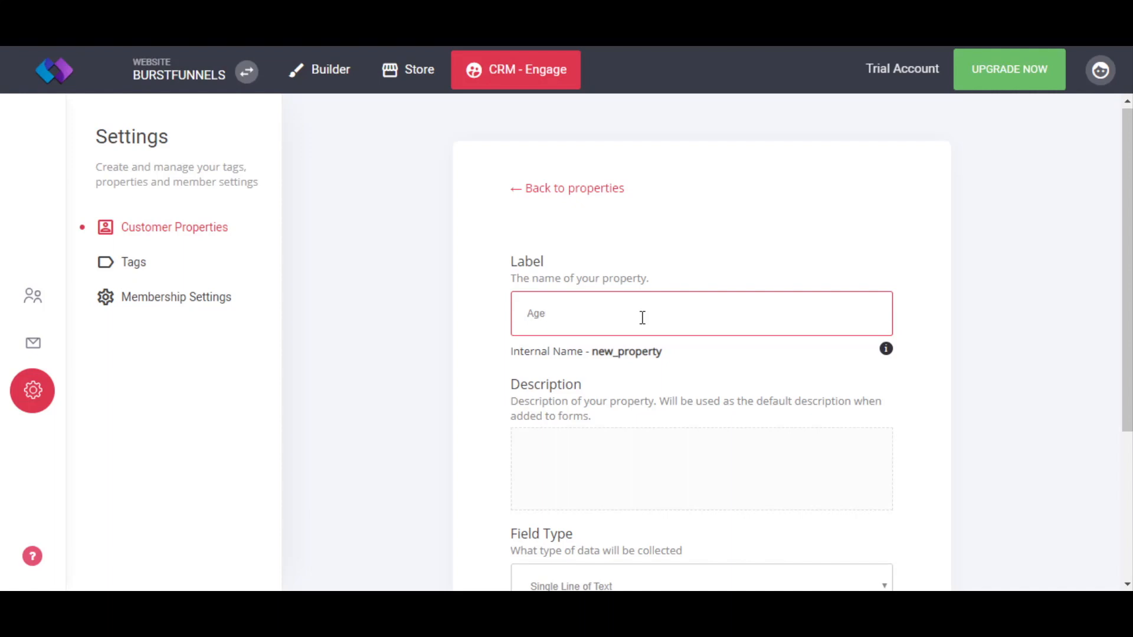
text(Age)
scroll(665, 432, down, 2)
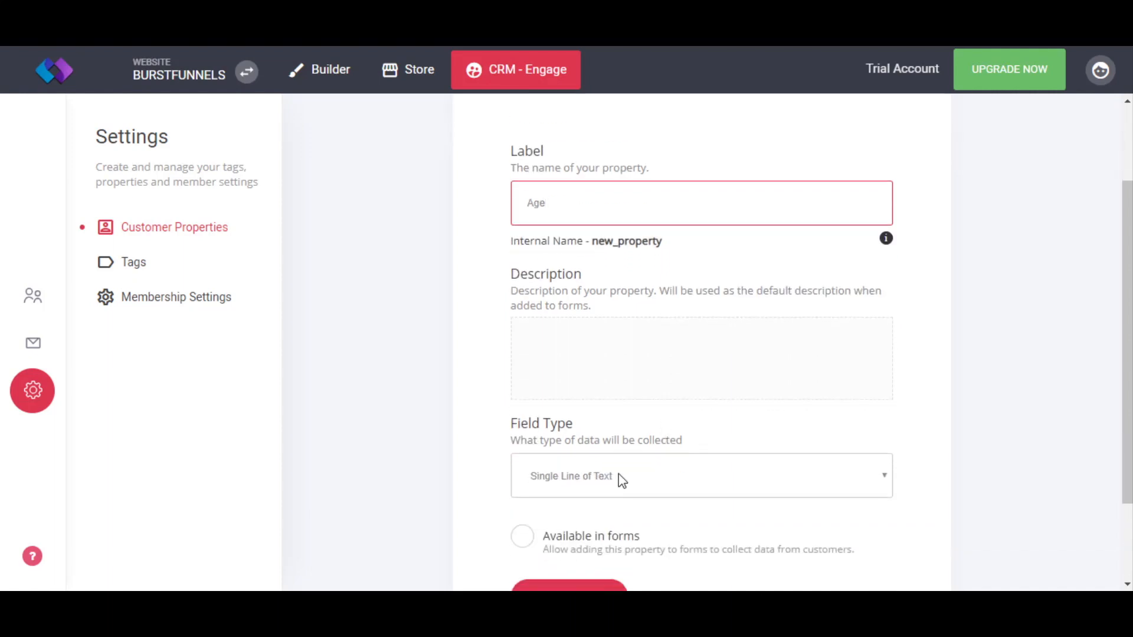
click(621, 479)
click(584, 530)
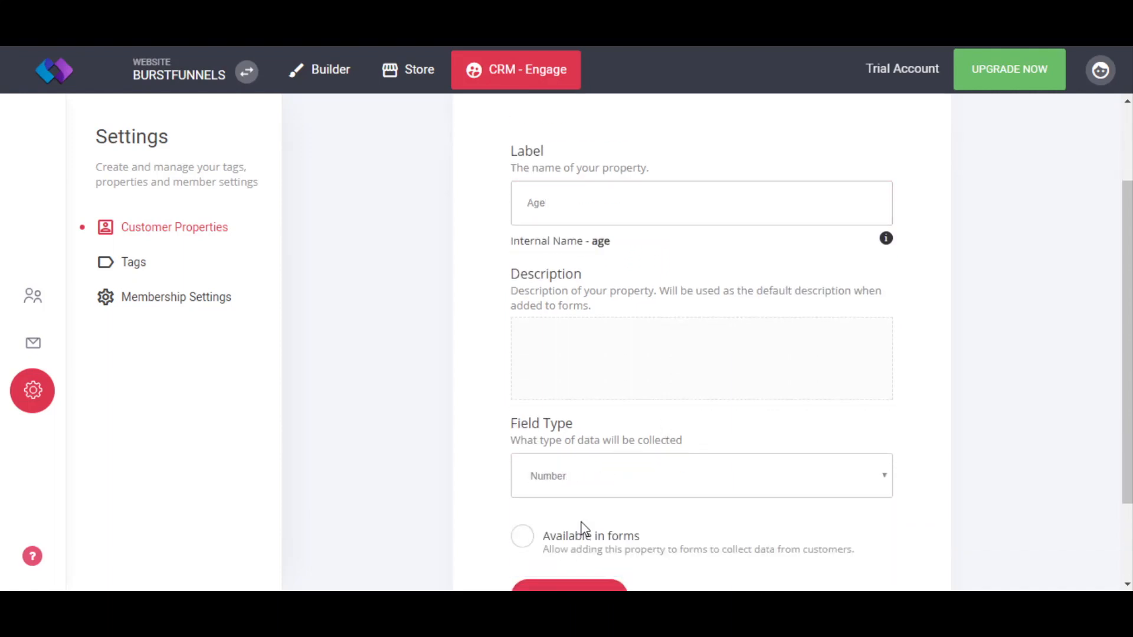
scroll(657, 458, down, 2)
click(524, 423)
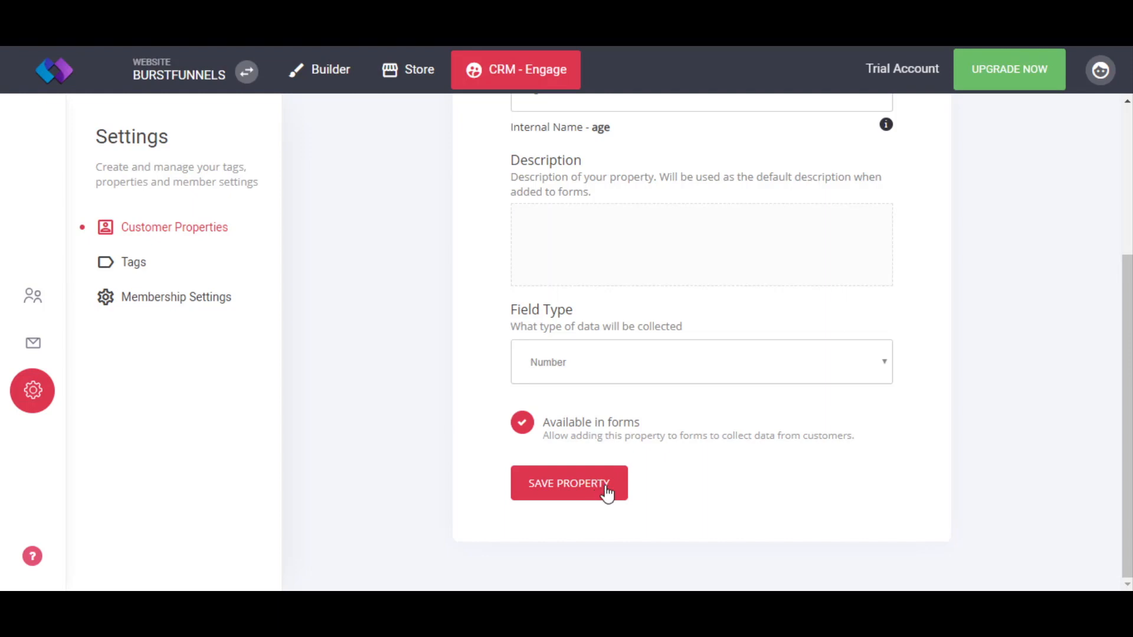
click(583, 486)
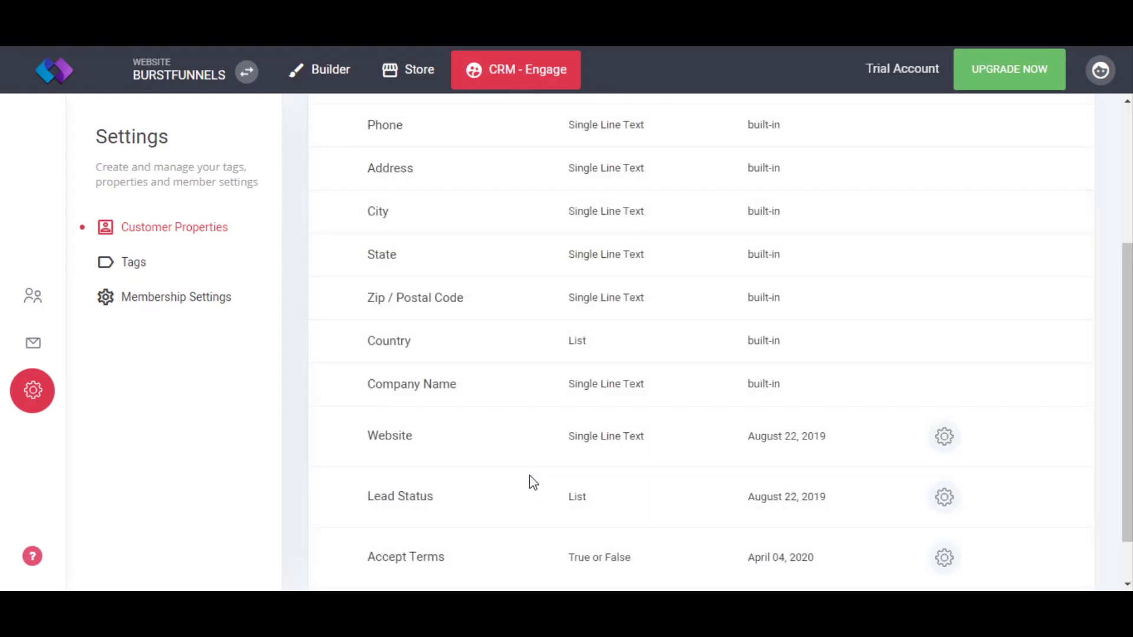
scroll(455, 555, down, 1)
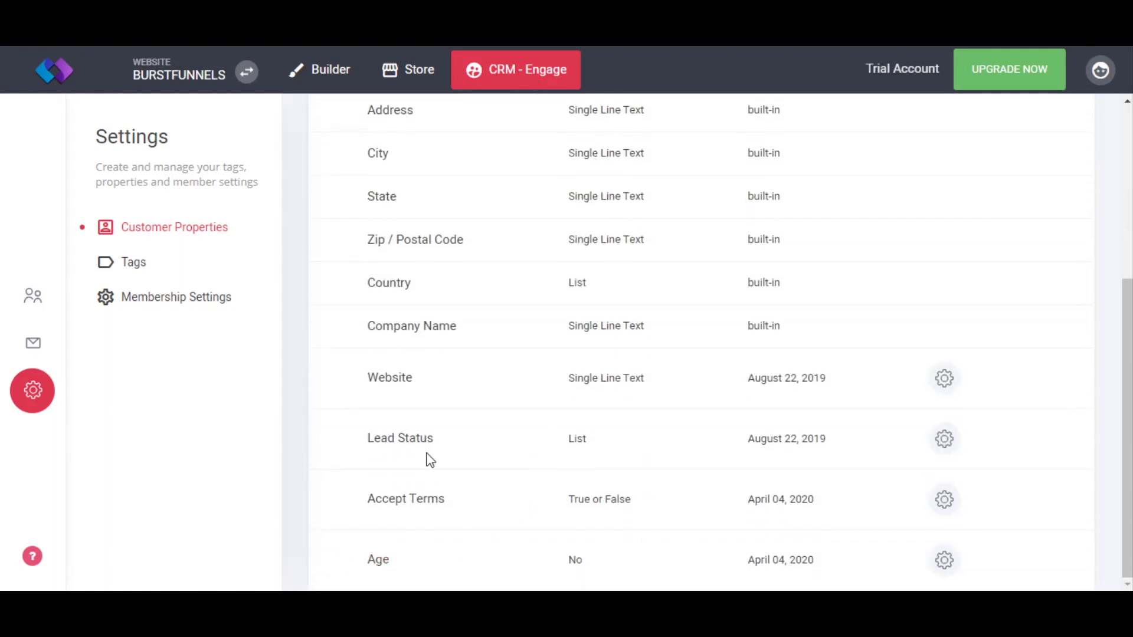
scroll(377, 413, up, 3)
Step: Open the contact's record again, show all its properties and look through them
click(33, 295)
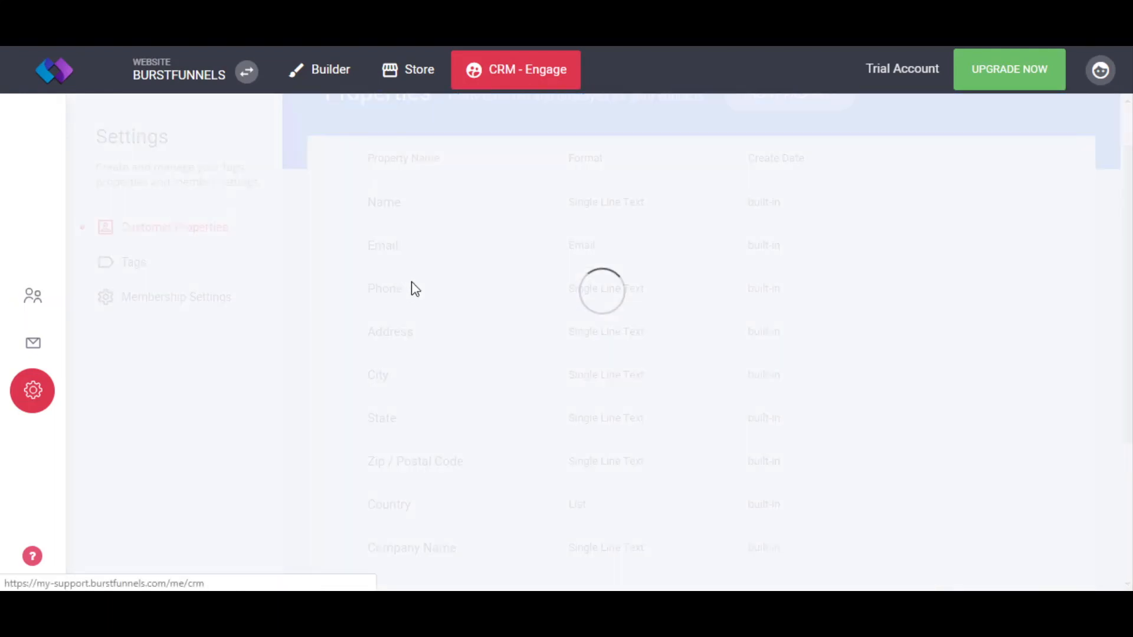
click(391, 303)
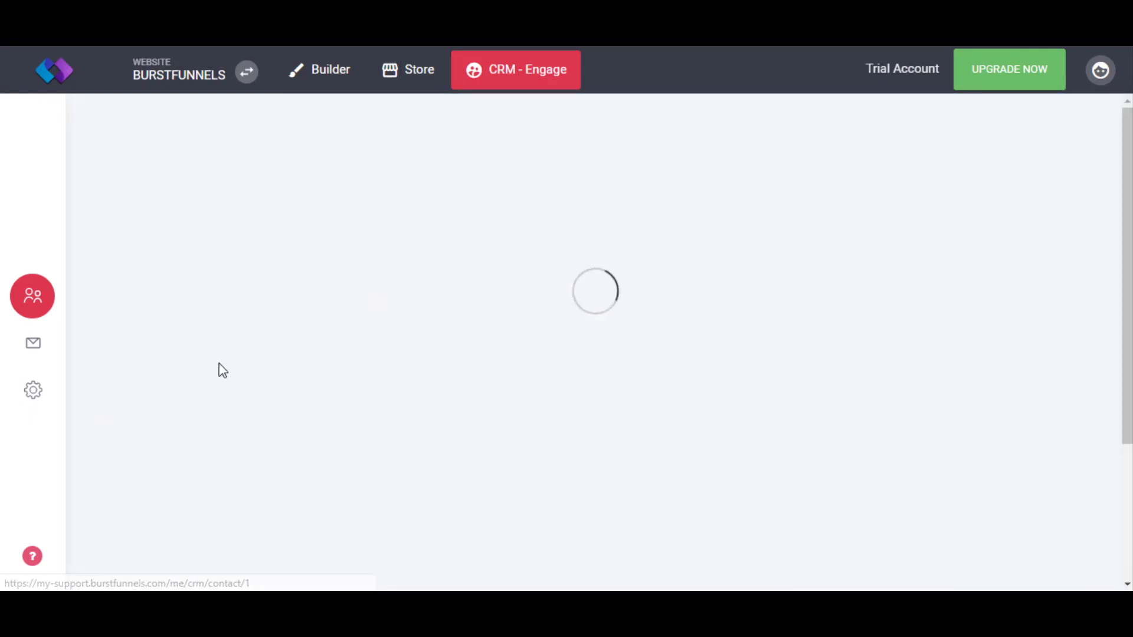
scroll(225, 375, down, 4)
click(177, 289)
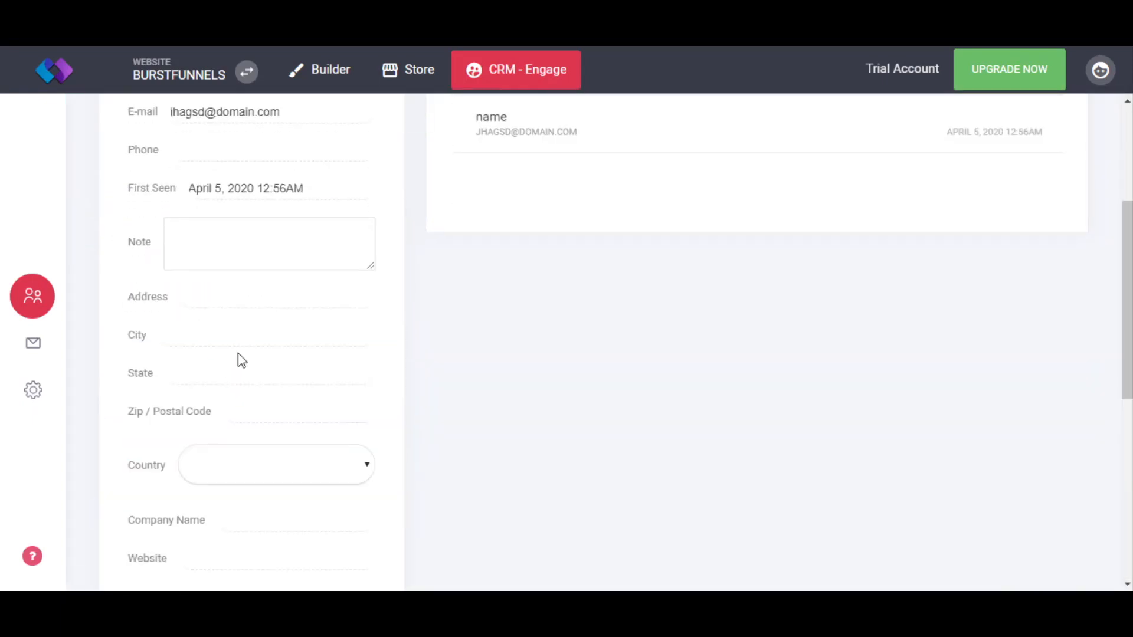
scroll(241, 360, down, 5)
scroll(259, 366, up, 5)
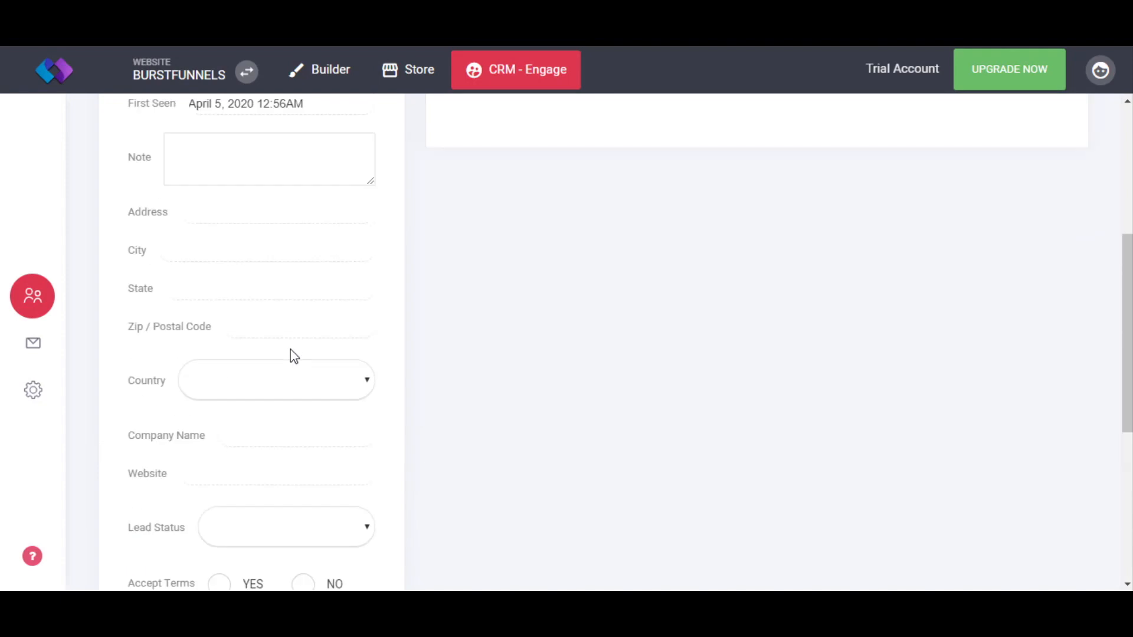
scroll(280, 454, up, 4)
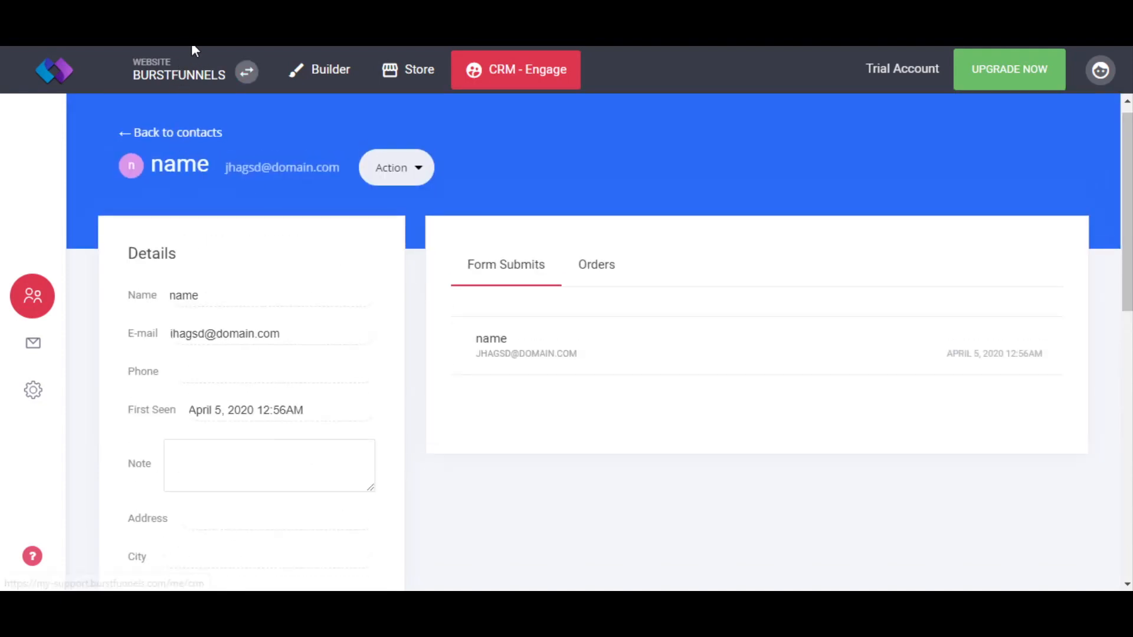
Step: Open the website's Contact page in the builder and view the contact form's settings
click(324, 69)
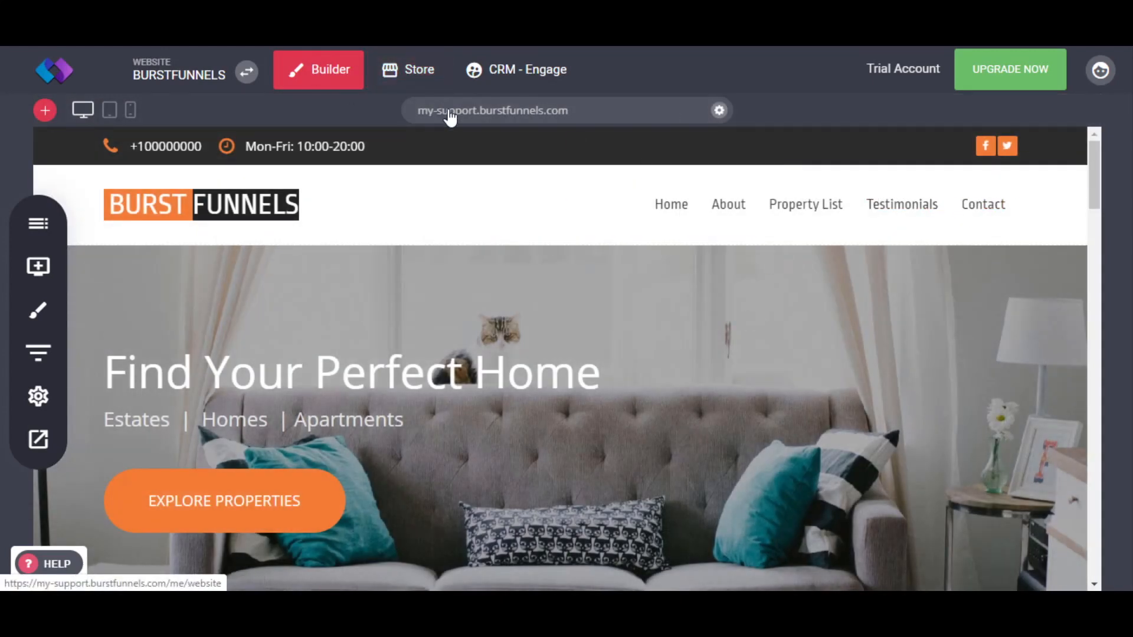
click(983, 211)
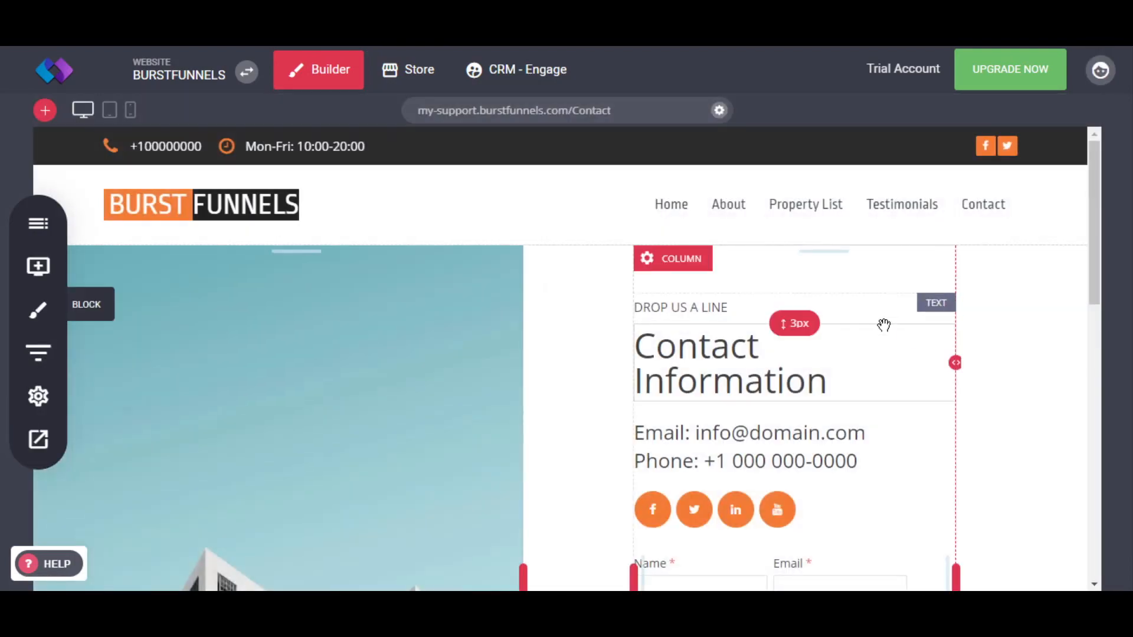
scroll(883, 323, down, 4)
mouse_move(730, 389)
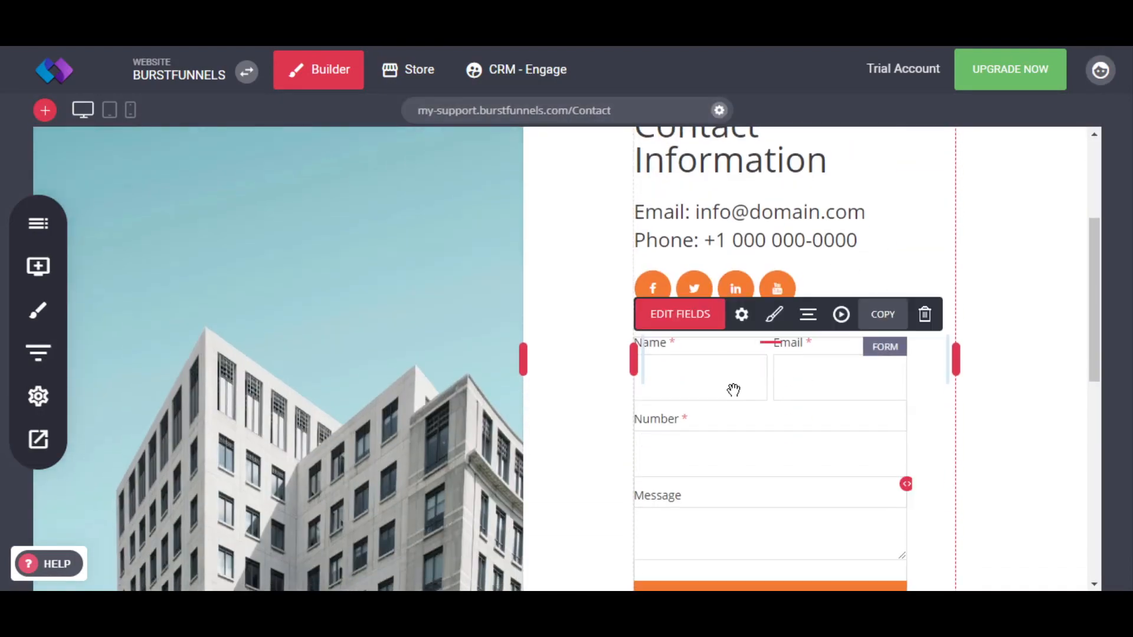
click(742, 315)
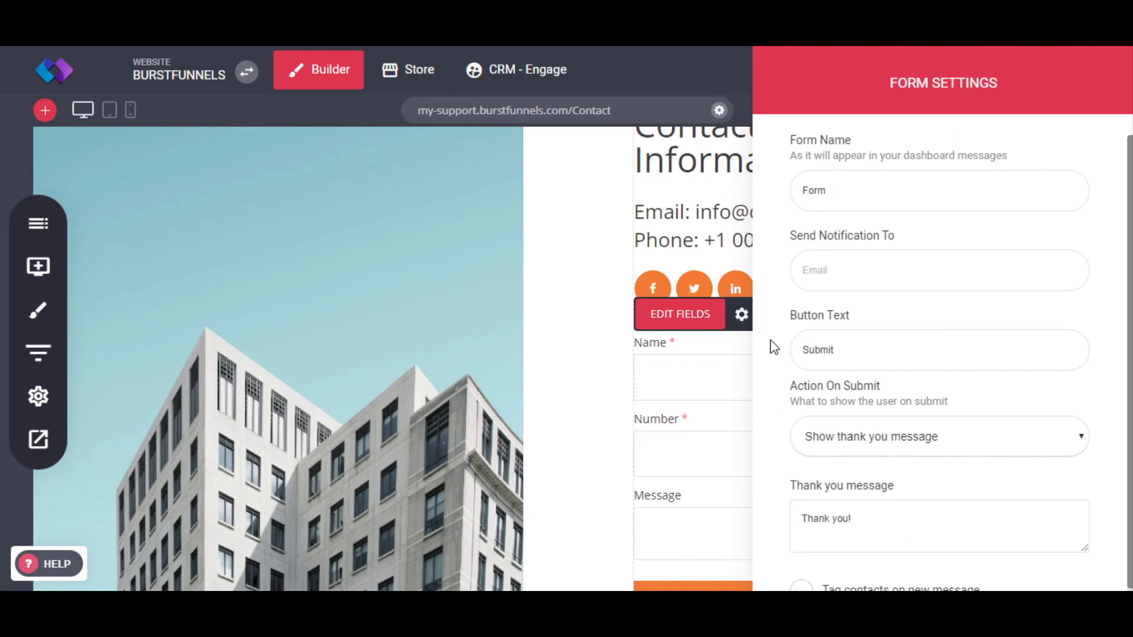
click(706, 378)
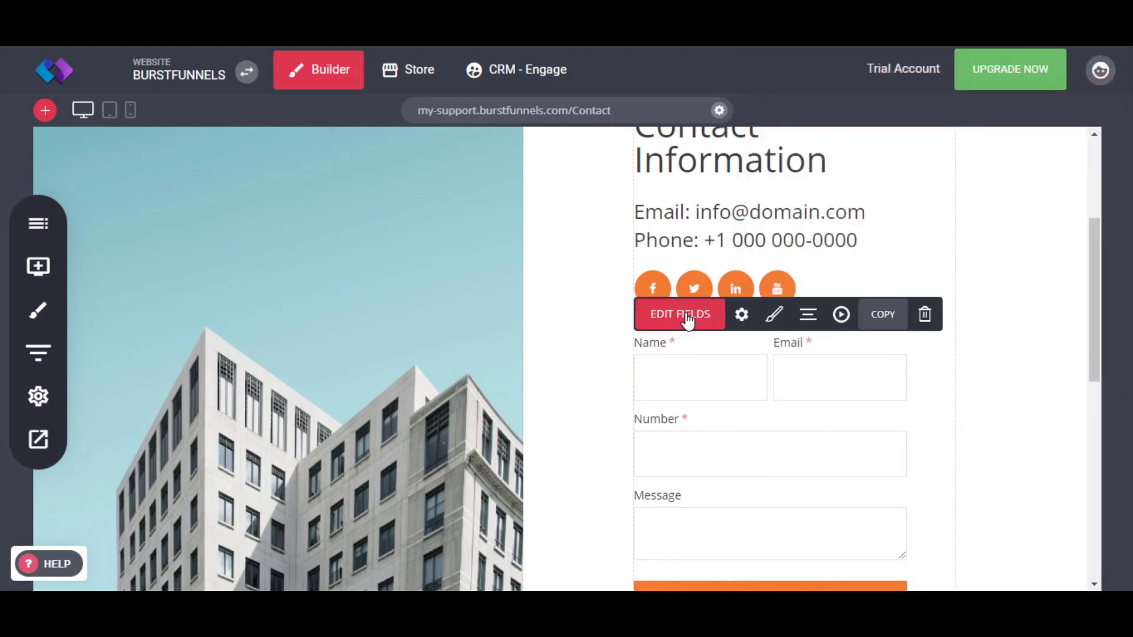
Step: Add the custom Age field to the contact form below Message and save the page changes
click(683, 319)
click(720, 363)
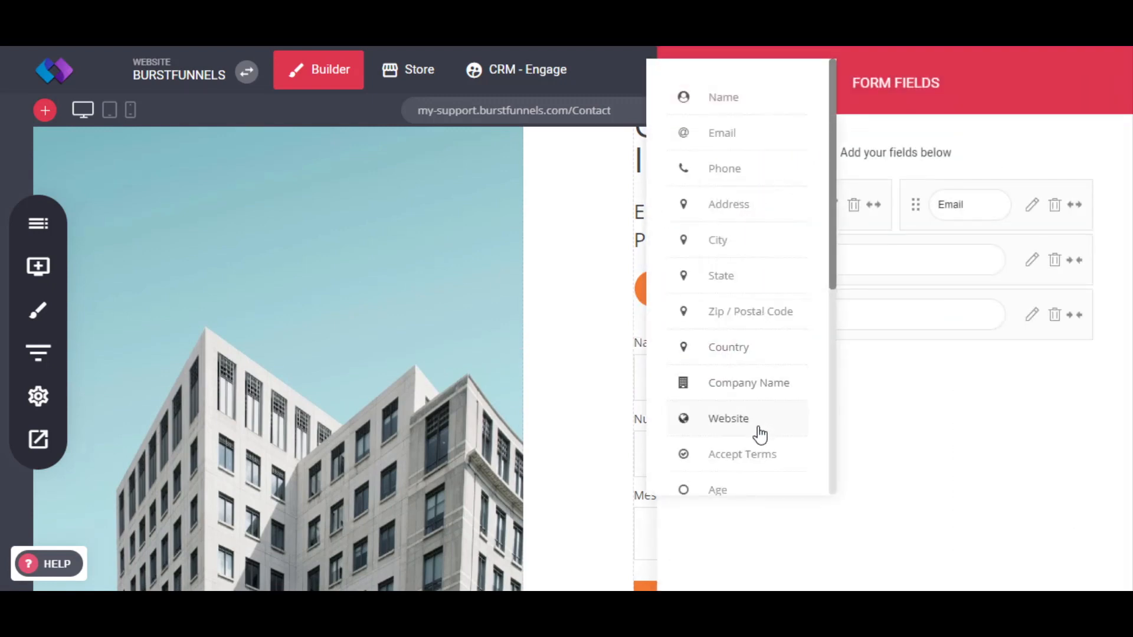
scroll(758, 431, down, 2)
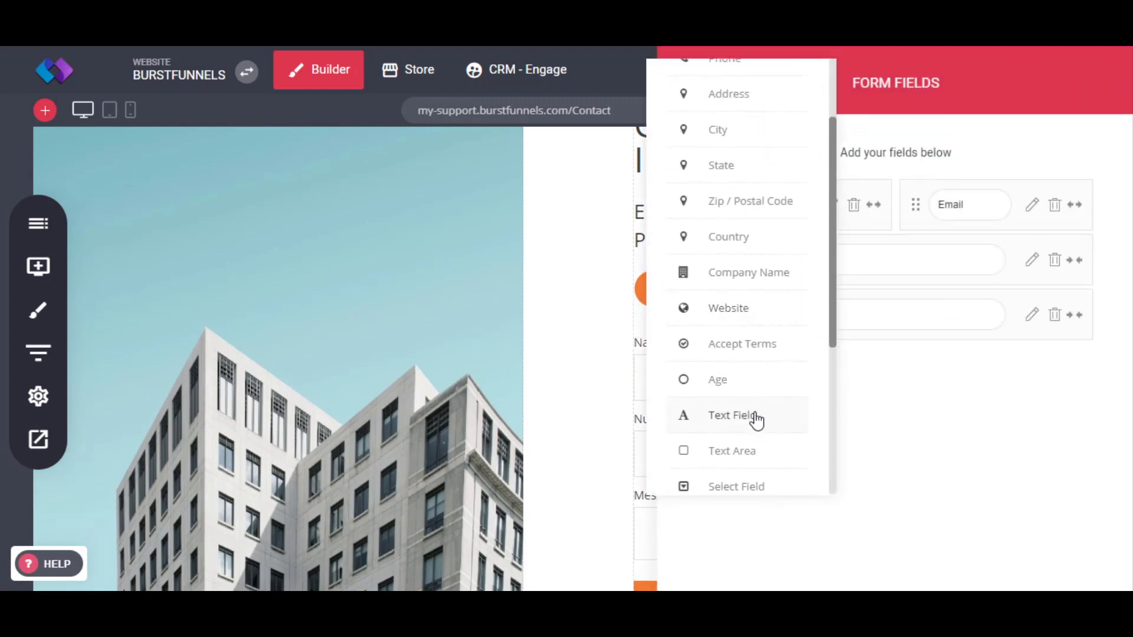
click(716, 385)
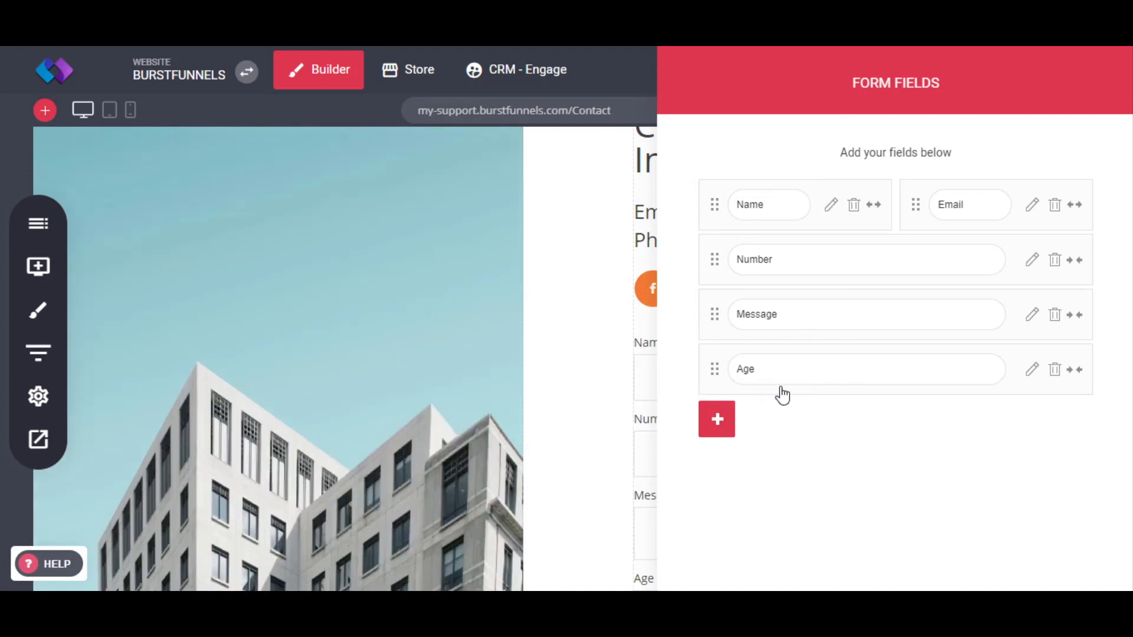
click(596, 389)
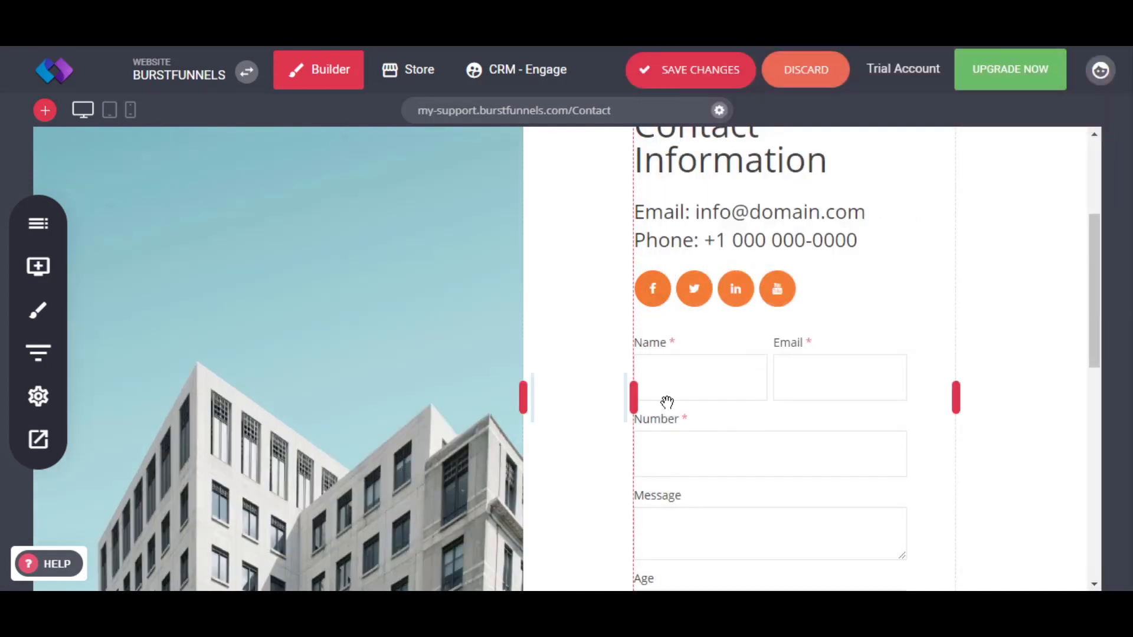
click(670, 76)
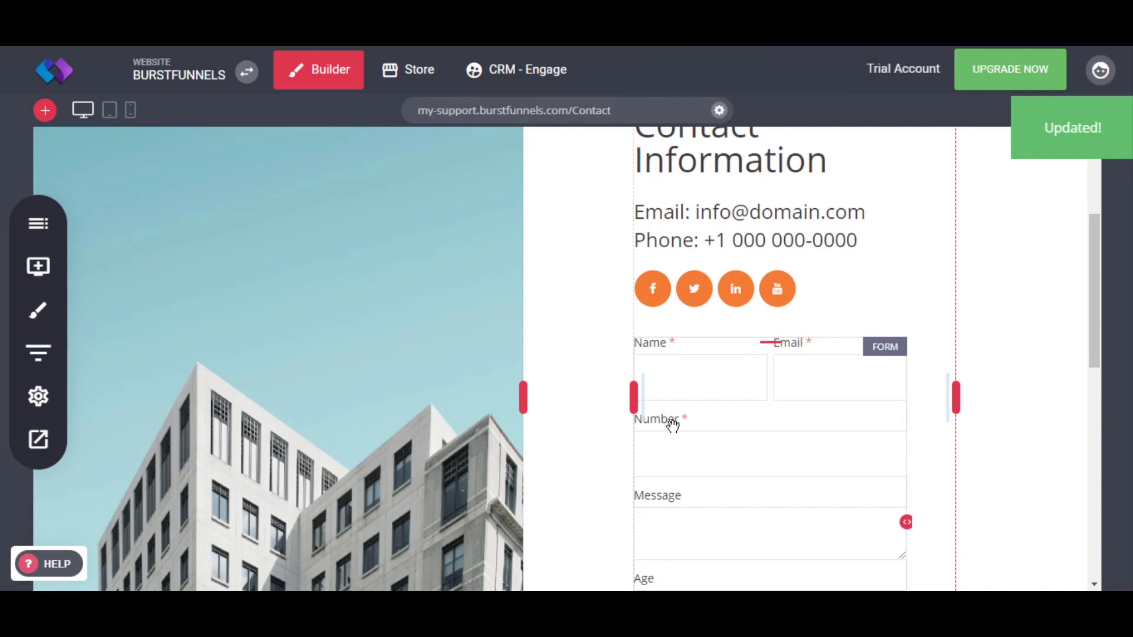
Step: Preview the Contact page and submit its form with a test name, e-mail, number, message "efsdcsd" and age 23
click(37, 446)
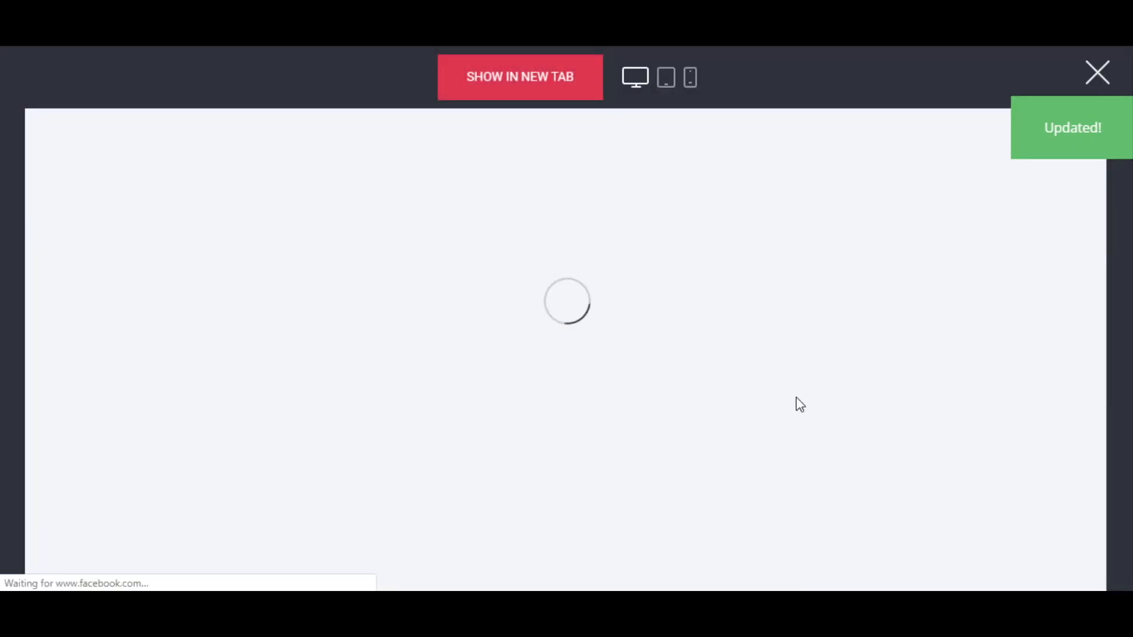
scroll(805, 359, down, 2)
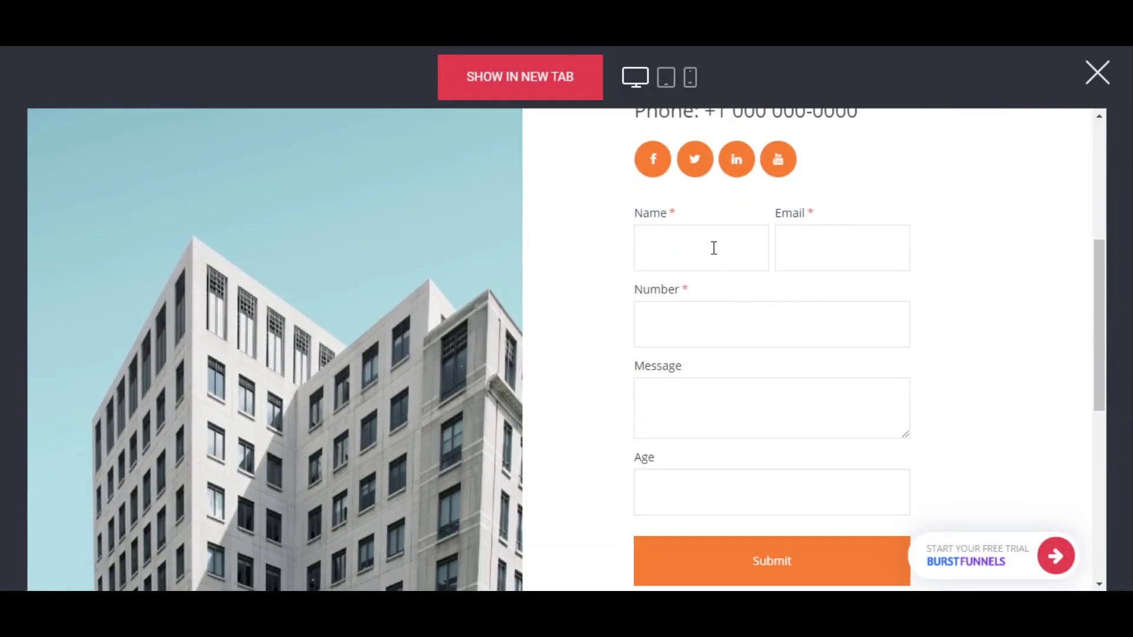
click(714, 248)
text(sdfsfs)
click(812, 265)
text(wdadw@doma)
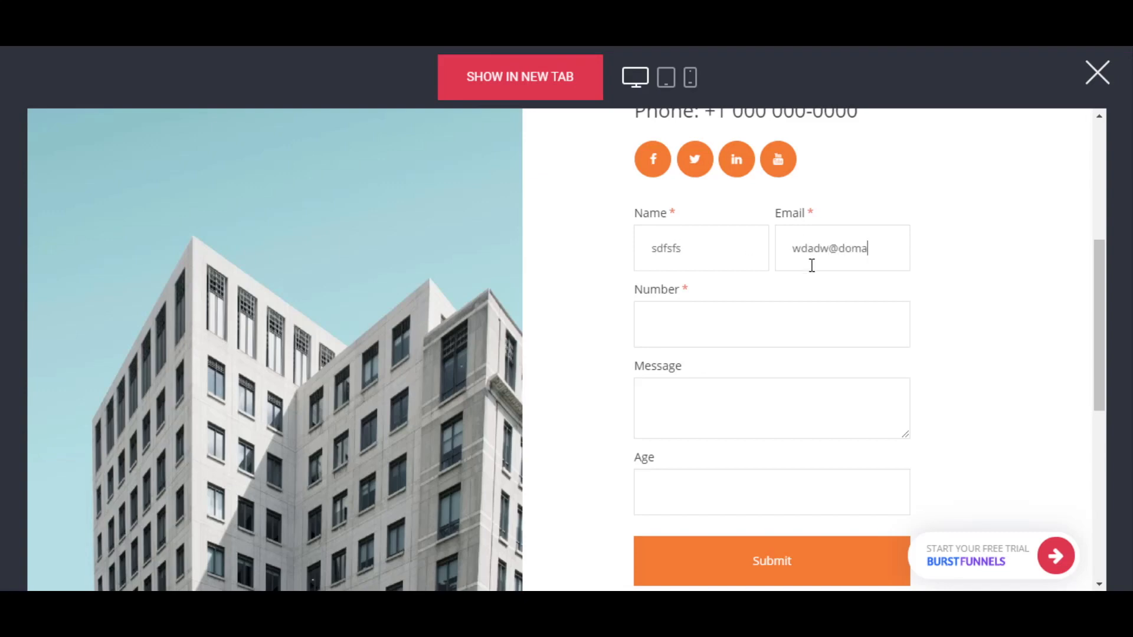
text(in.com)
click(792, 323)
text(4232)
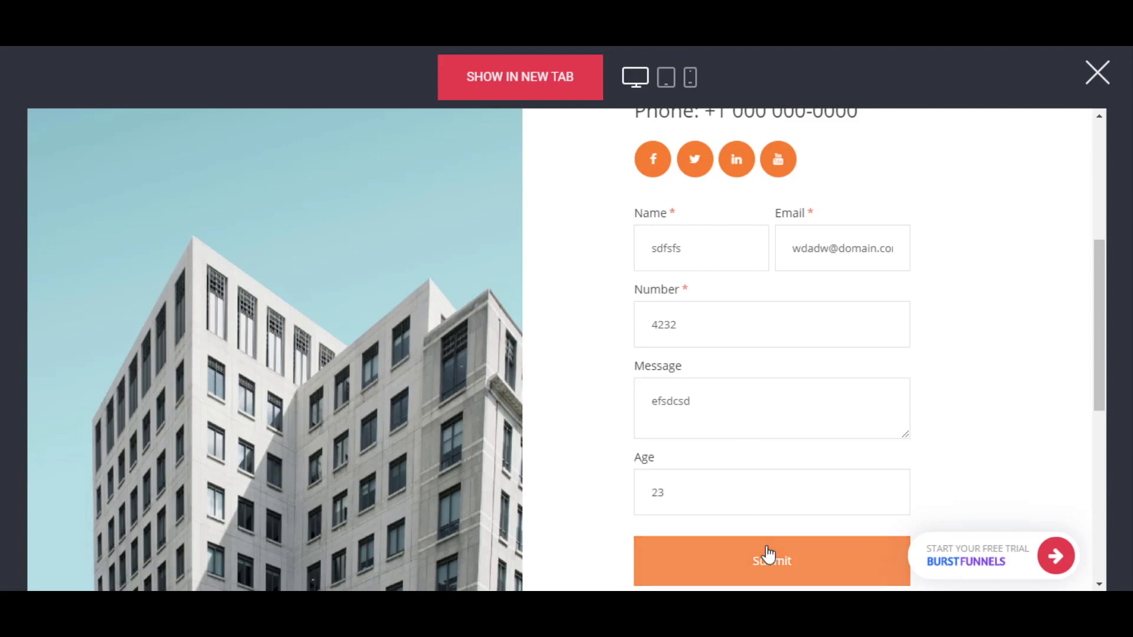
click(768, 555)
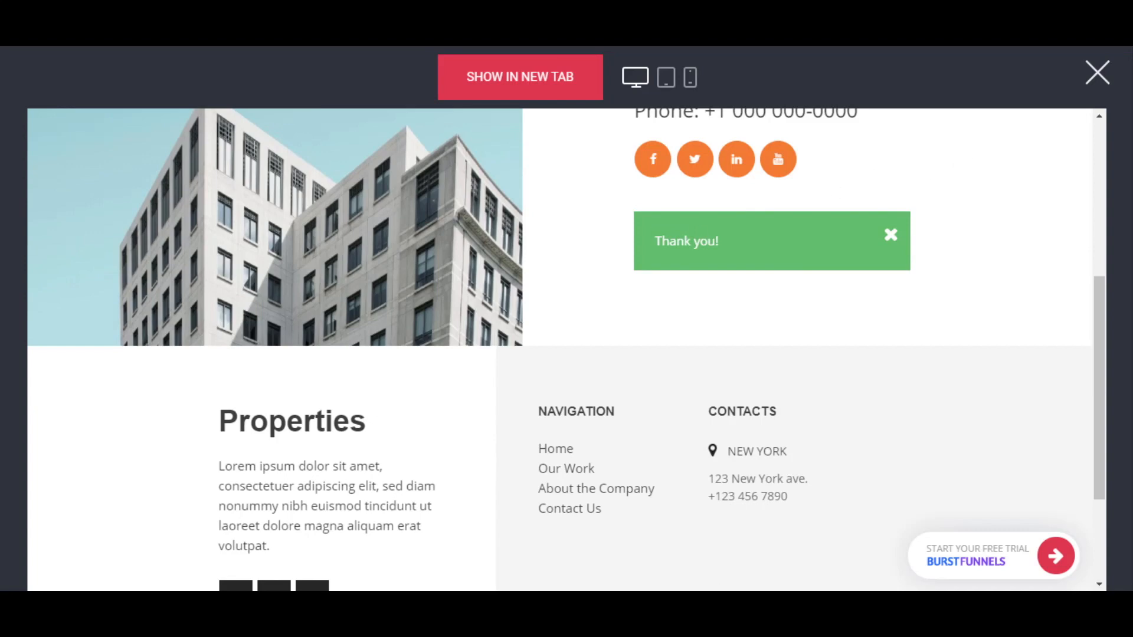
Step: Leave the preview, open the newly submitted contact's record in the CRM and examine all its properties, including Age
click(1098, 73)
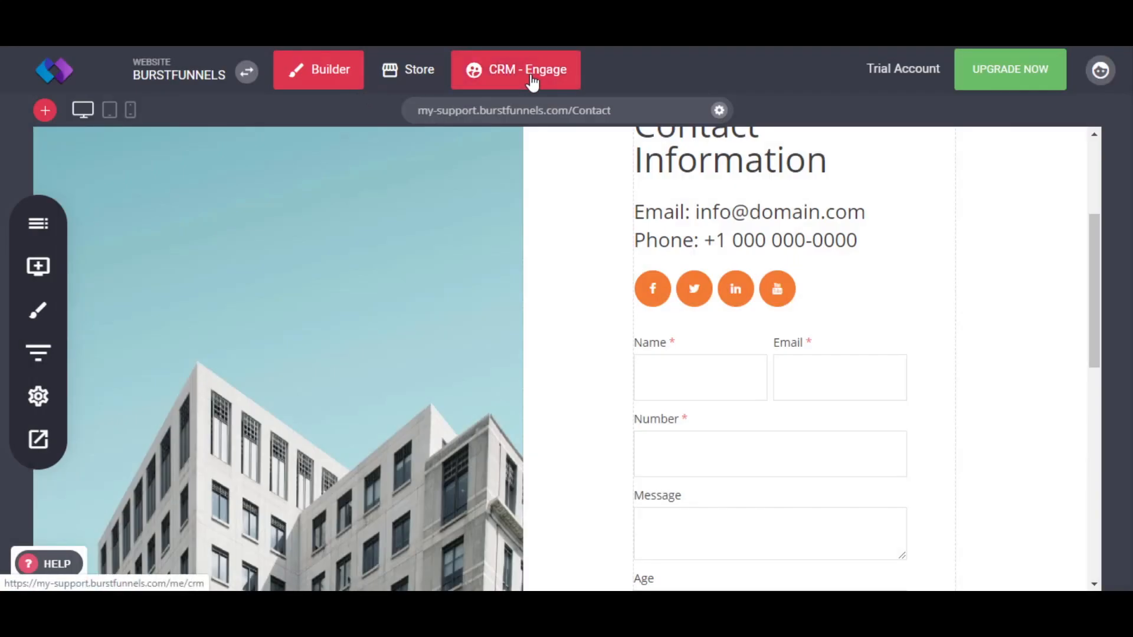
click(533, 82)
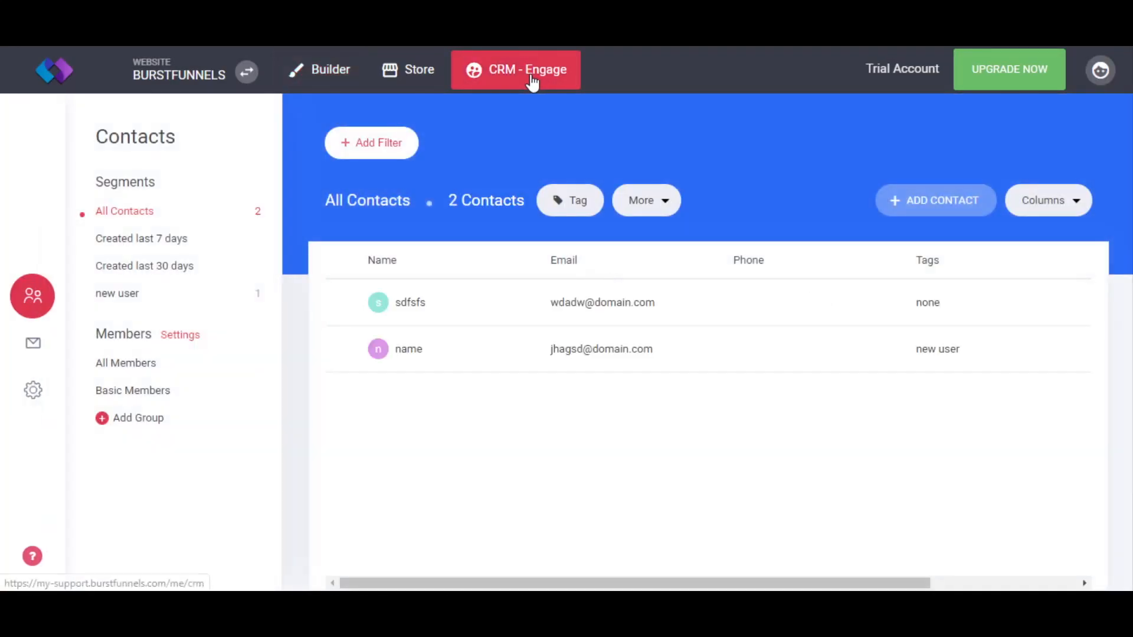
click(407, 303)
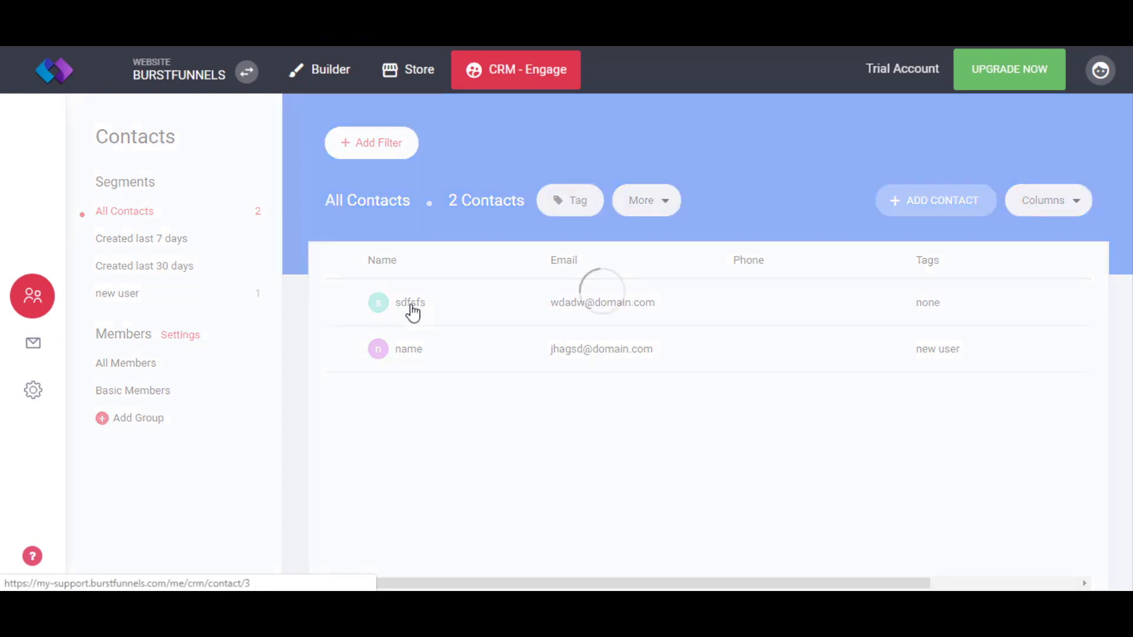
click(161, 530)
scroll(210, 457, down, 7)
scroll(214, 450, down, 2)
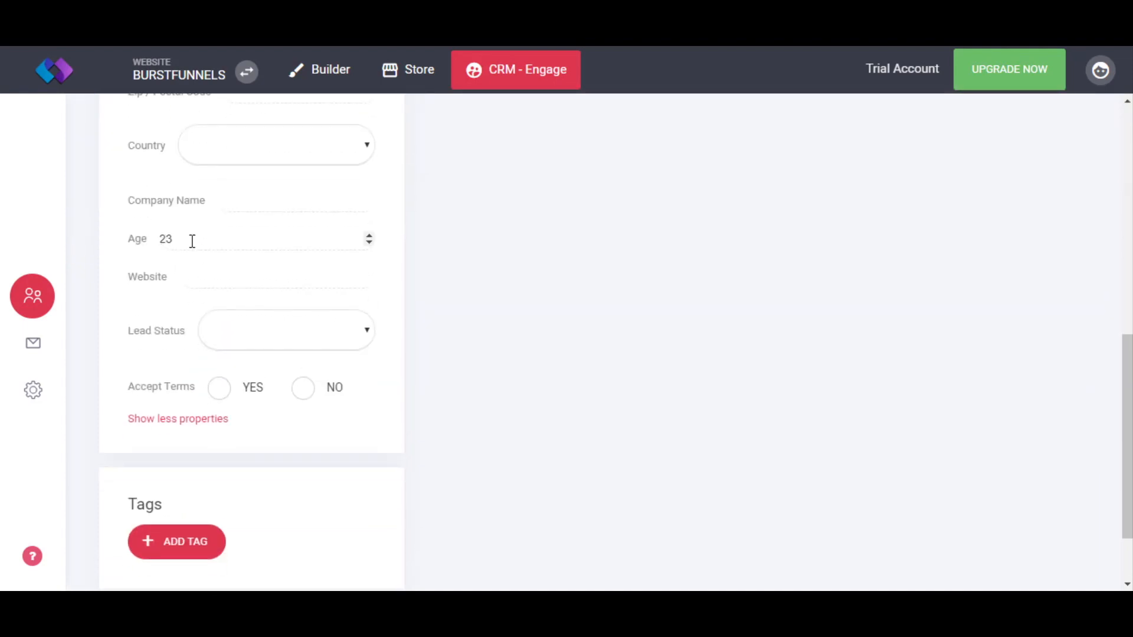
scroll(338, 319, up, 9)
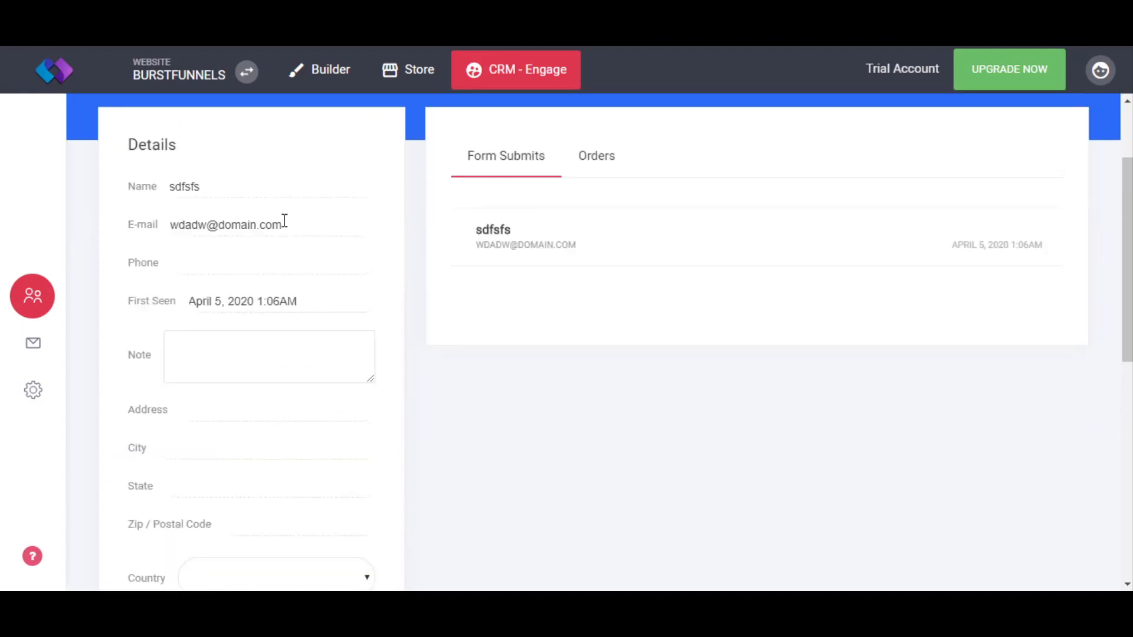
Step: Return to the contacts list and add the Age column to the table
click(145, 148)
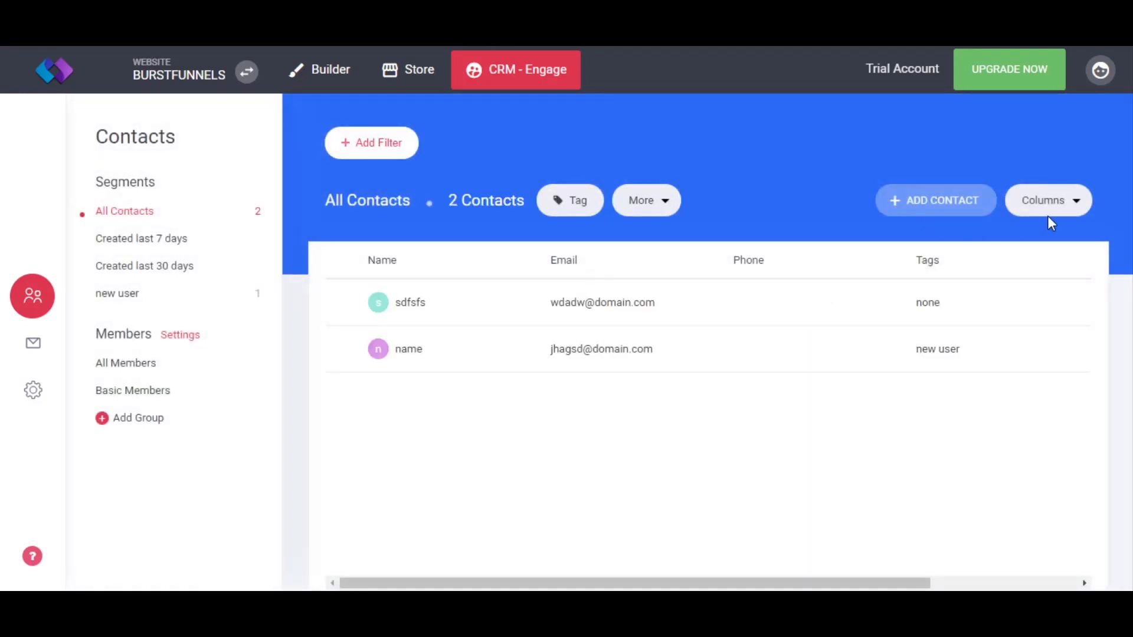
click(1067, 202)
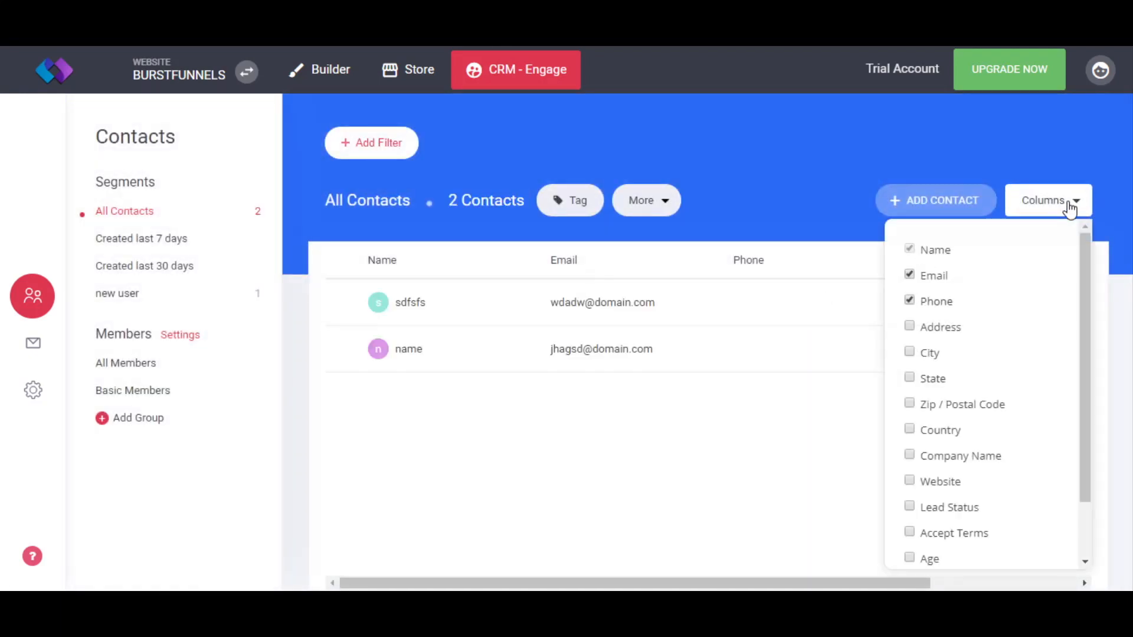
scroll(1027, 354, down, 2)
click(909, 489)
click(834, 480)
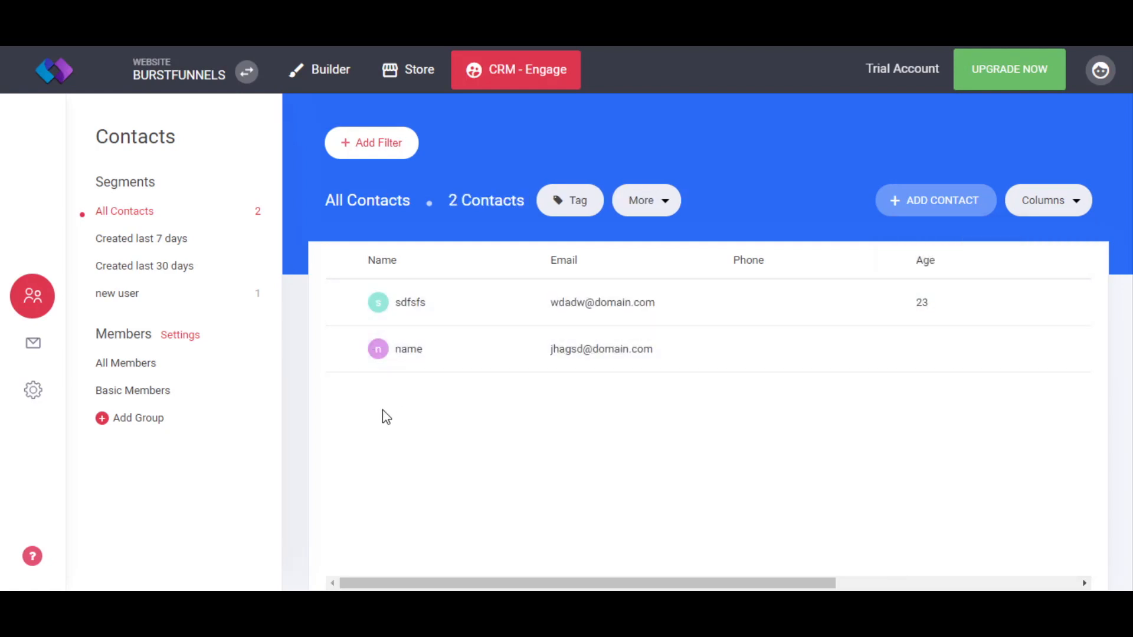
Step: Add the "new user" tag to the contact with age 23 and show the new user segment
click(131, 295)
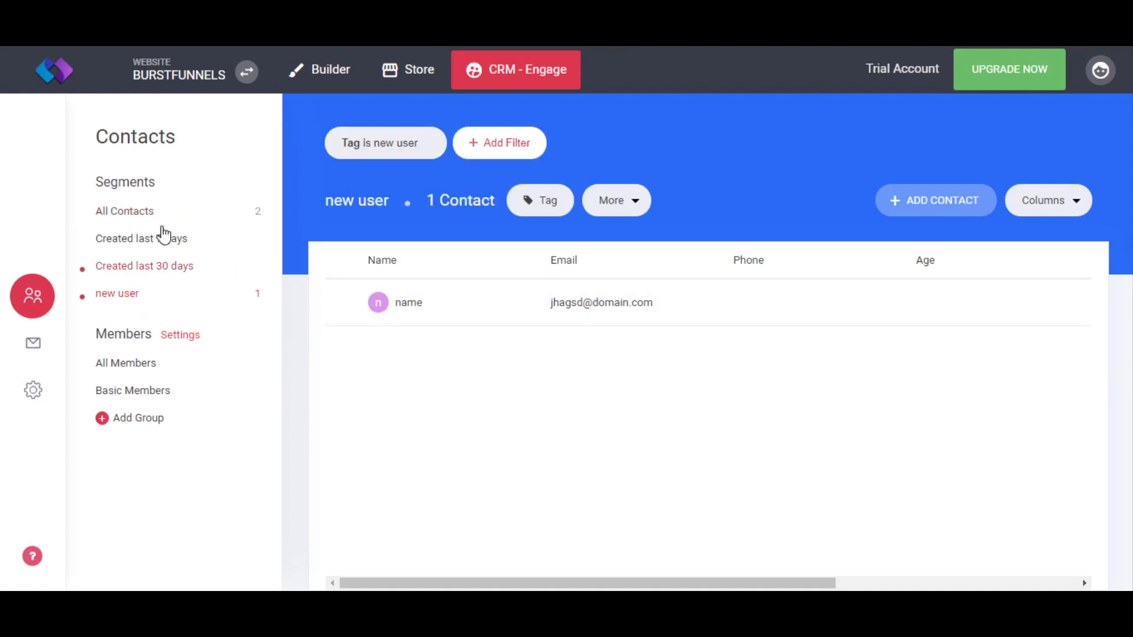
click(123, 216)
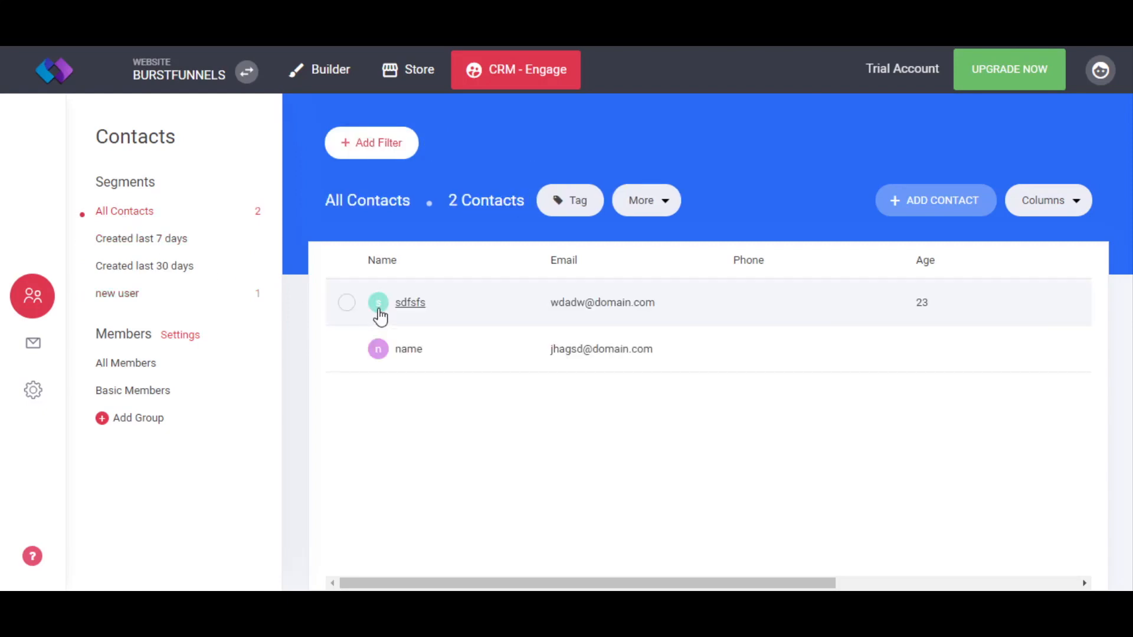
click(346, 304)
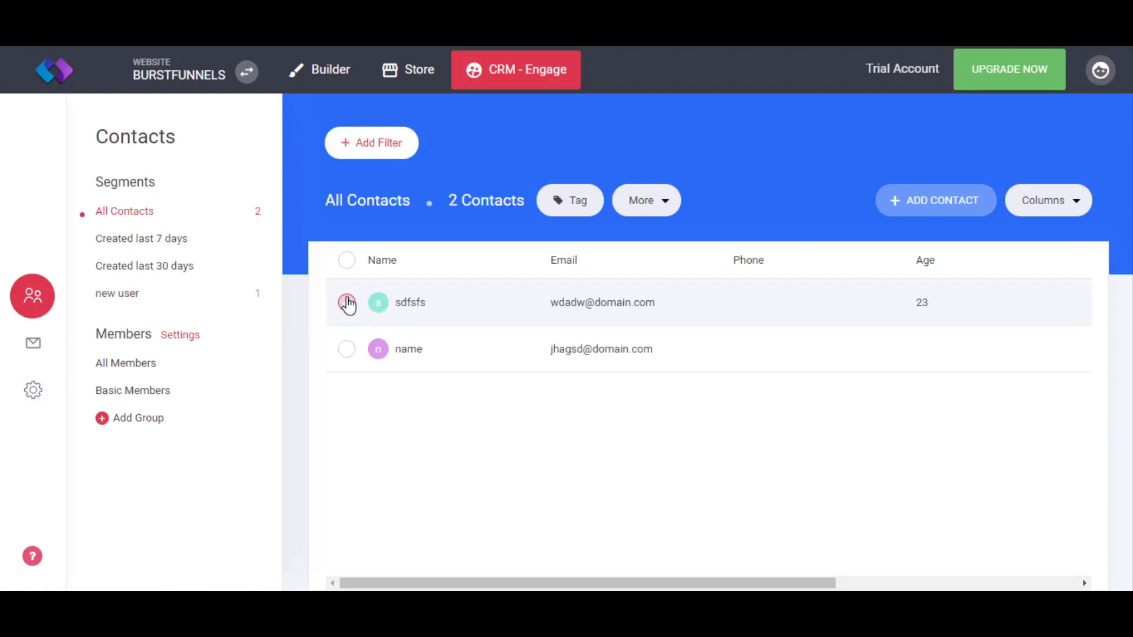
click(584, 207)
click(590, 243)
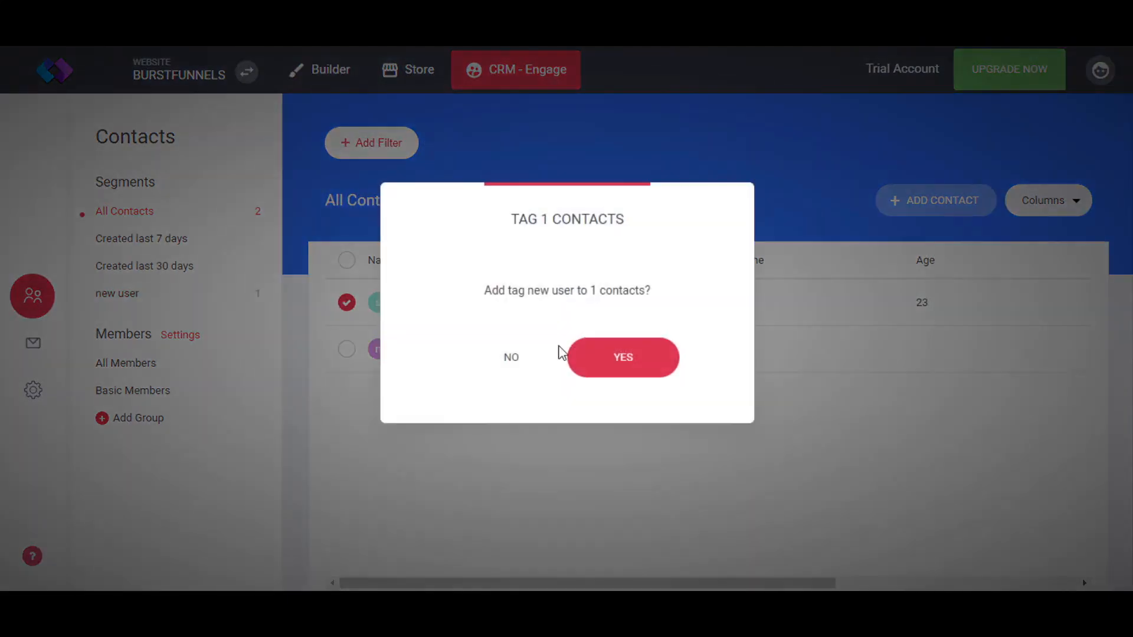
click(622, 354)
click(151, 296)
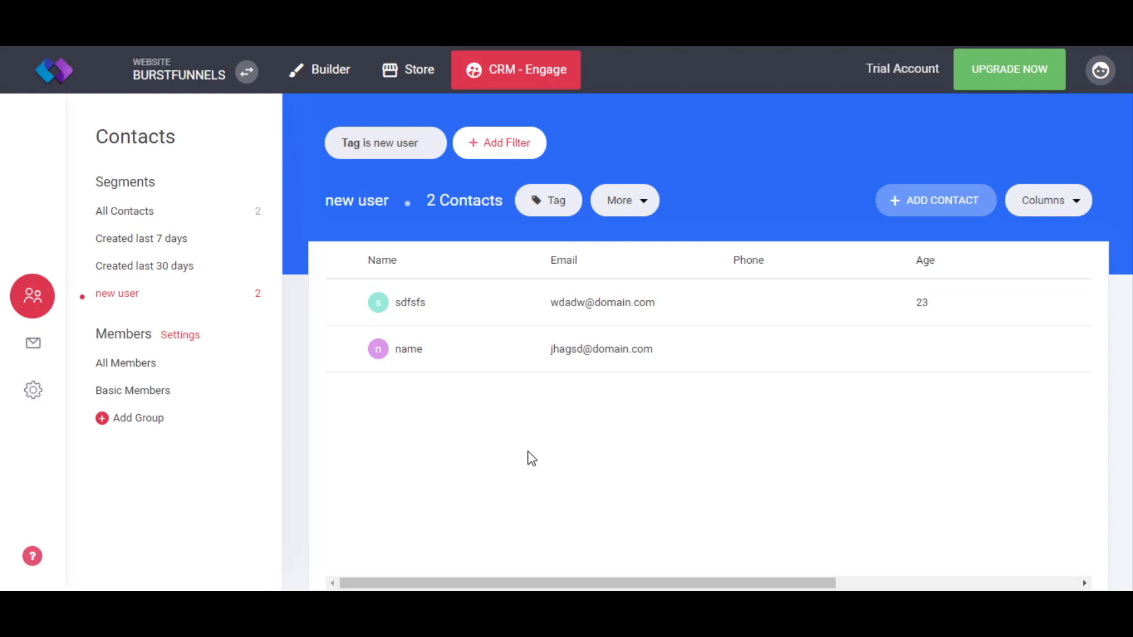
Step: View the latest form submission, then look through the customer properties list in the CRM settings
click(16, 367)
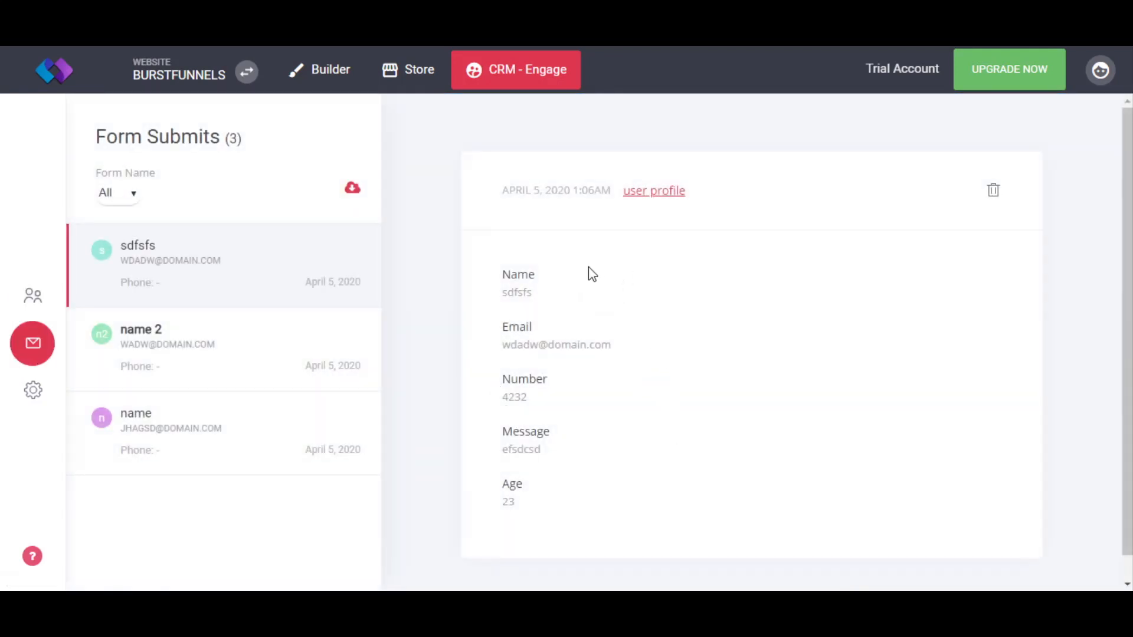
click(33, 391)
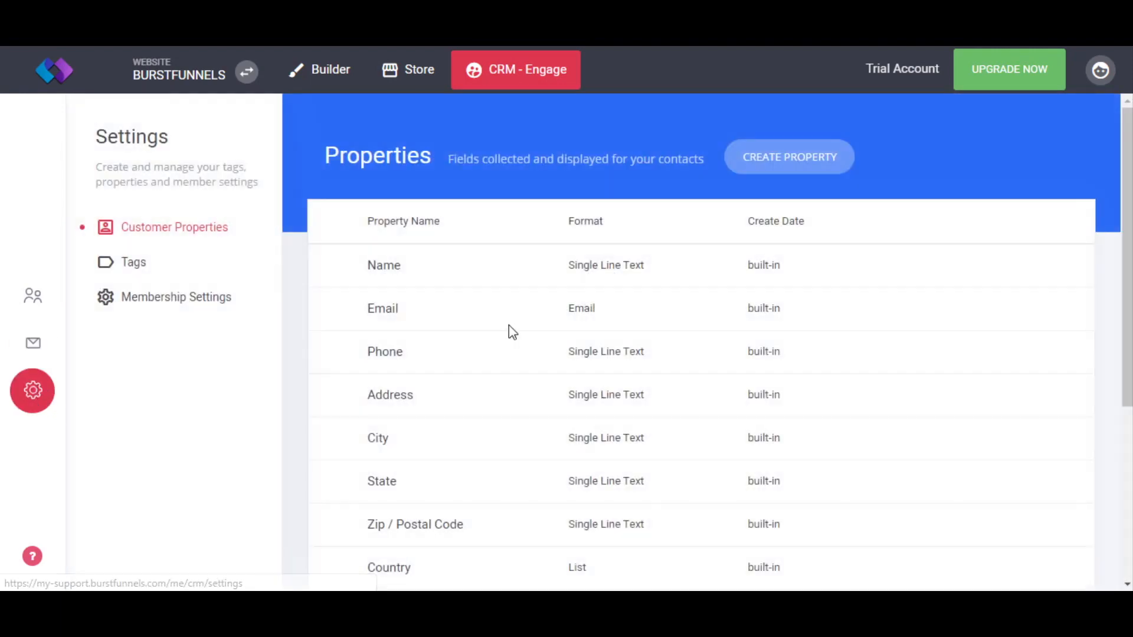
scroll(649, 378, down, 1)
scroll(644, 381, down, 3)
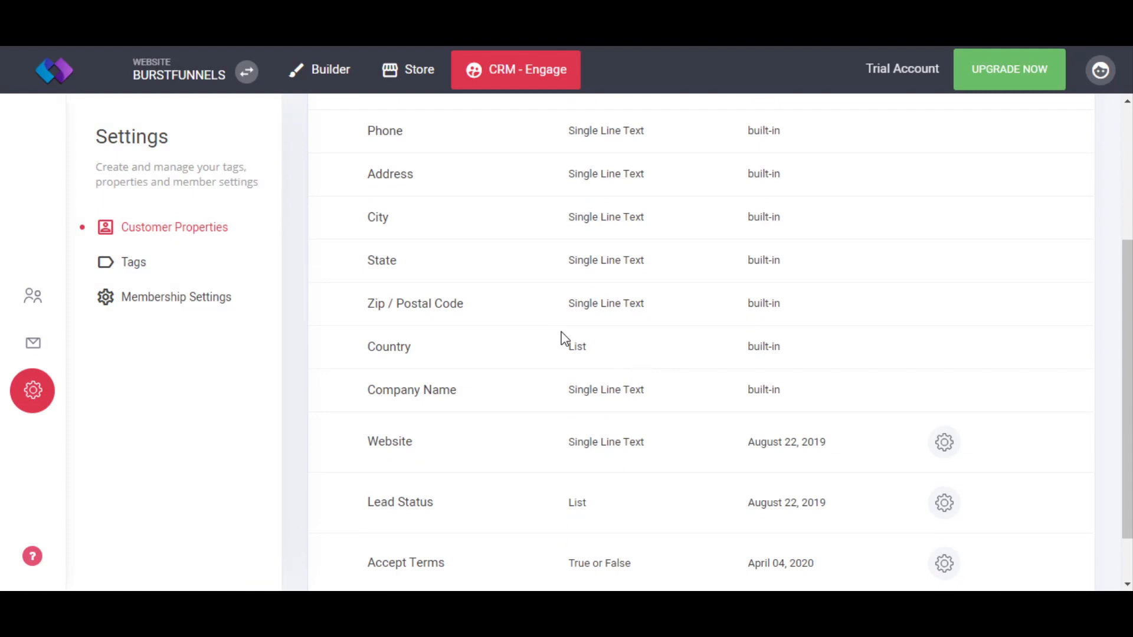
scroll(590, 365, down, 1)
scroll(629, 461, up, 5)
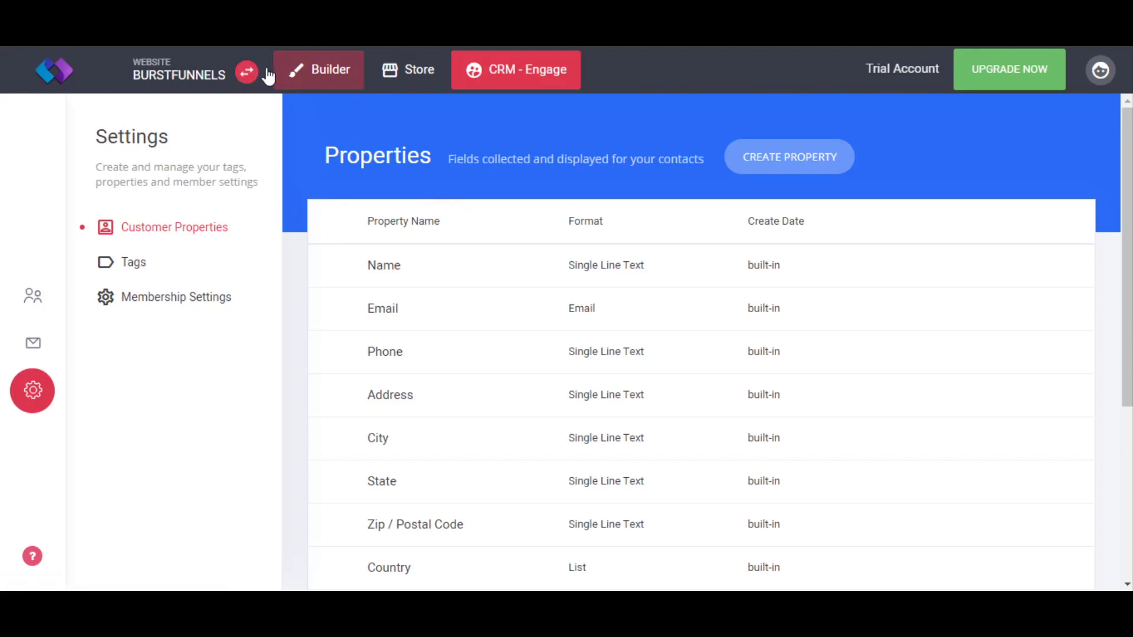
Step: Go to the Contact page in the website builder and open the contact form's fields for editing
click(318, 86)
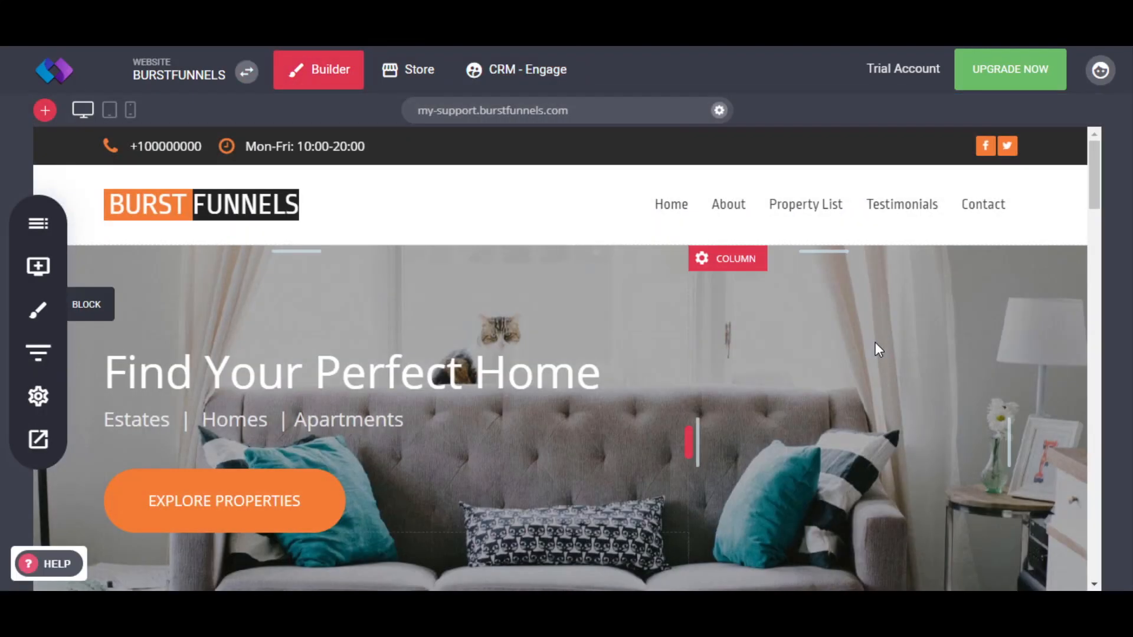
click(980, 206)
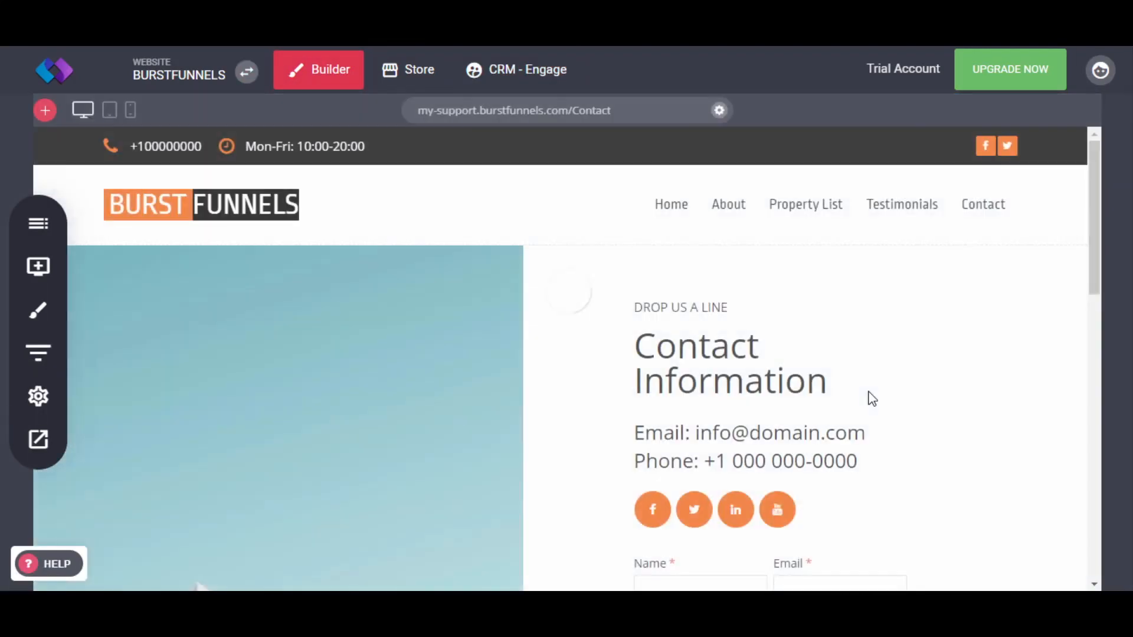
scroll(832, 440, down, 4)
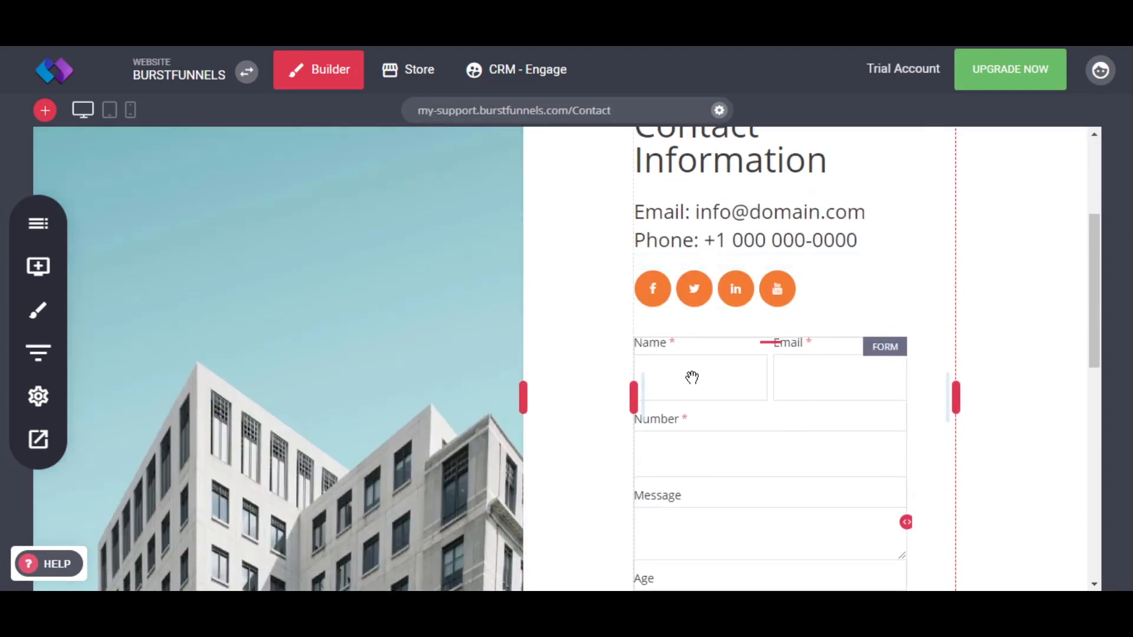
click(693, 378)
click(673, 319)
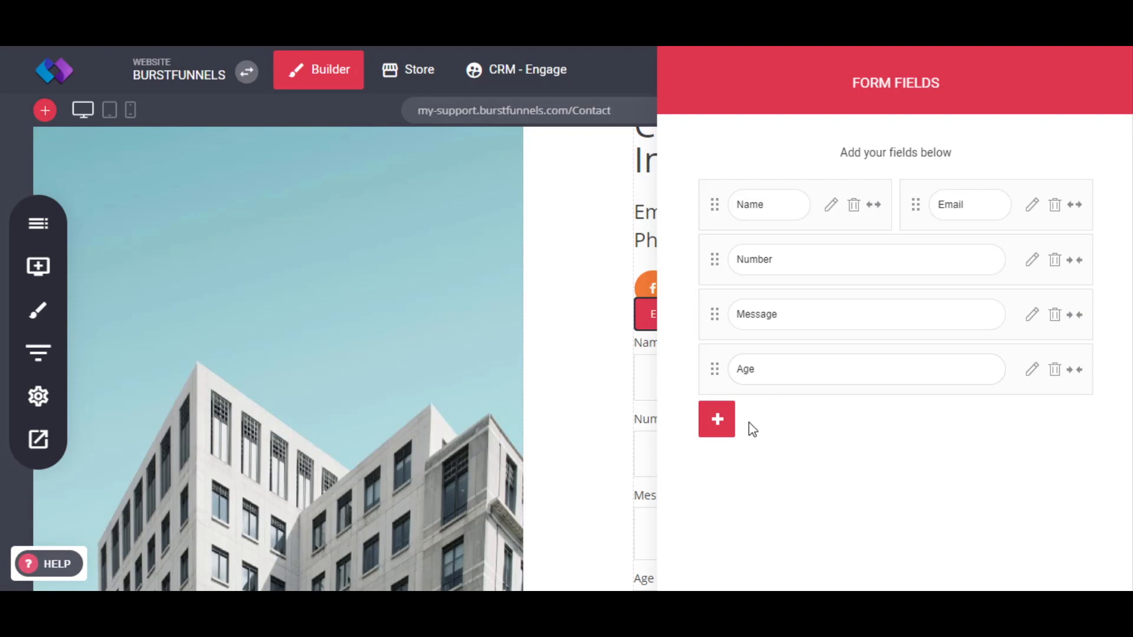
Step: Look through the field types that can be added to the form, then return to the CRM contacts list without adding one
click(718, 420)
scroll(708, 348, down, 2)
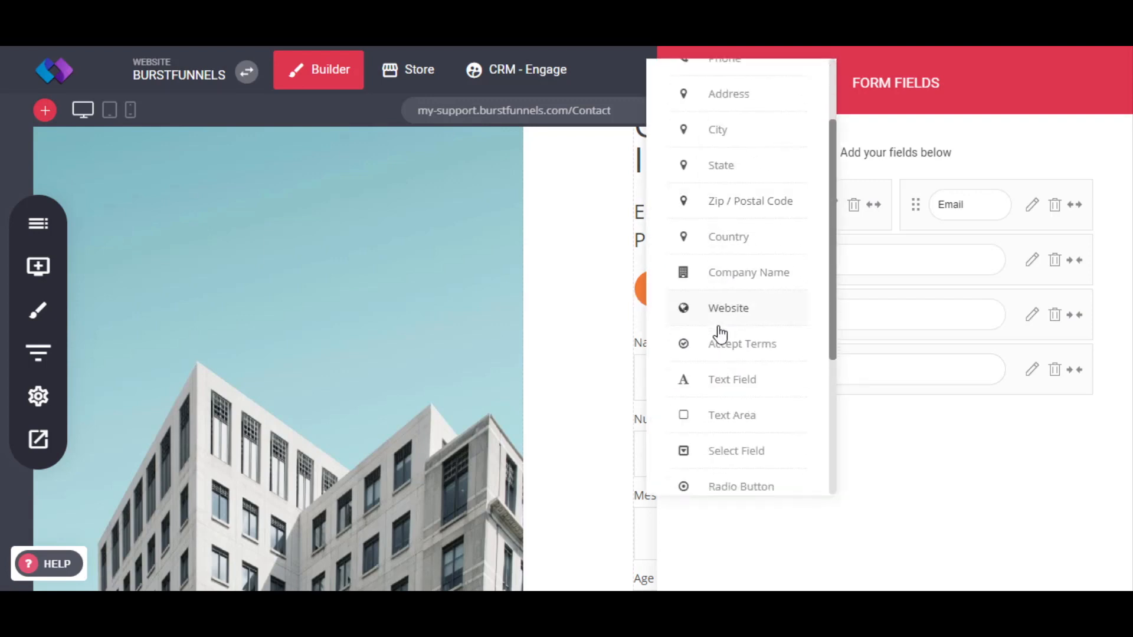
scroll(738, 301, down, 2)
scroll(739, 295, down, 3)
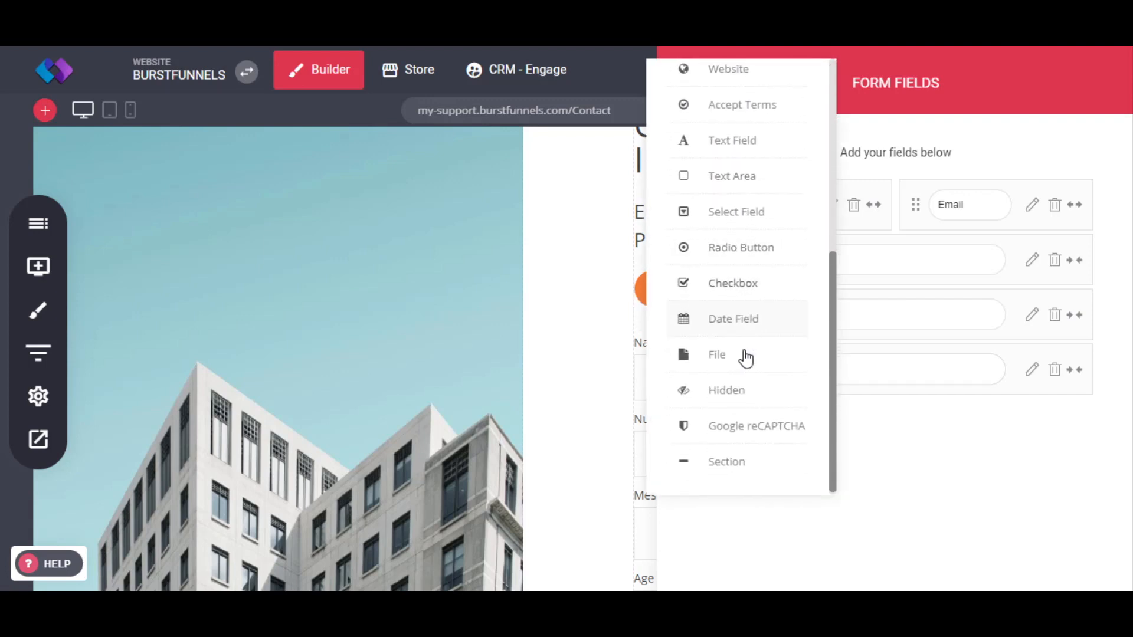
scroll(753, 386, up, 4)
scroll(753, 385, up, 2)
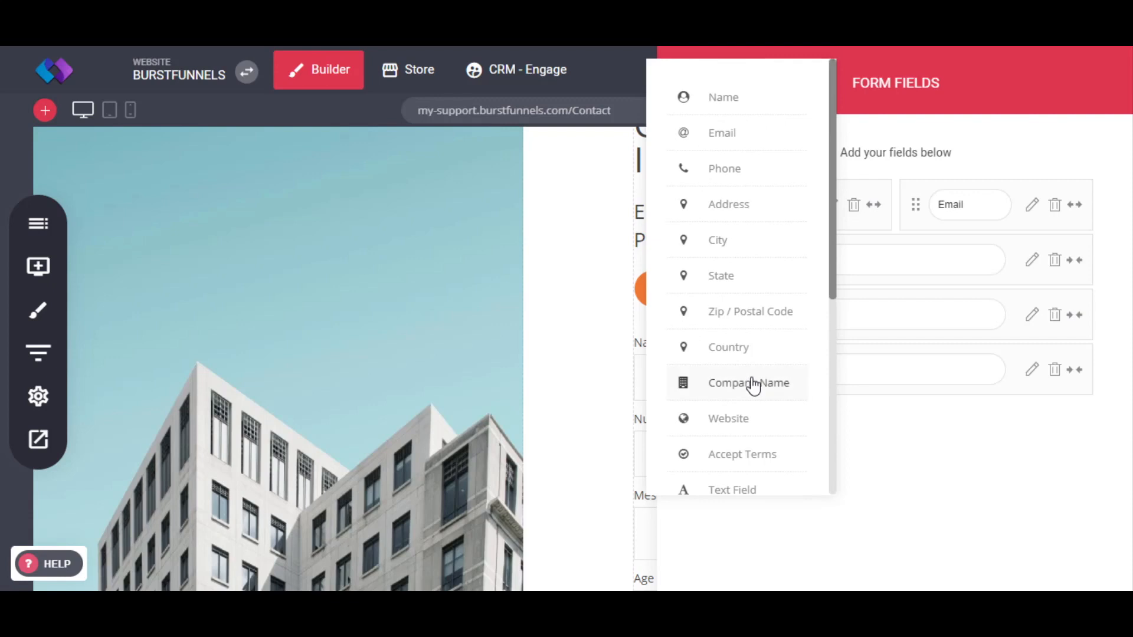
click(557, 382)
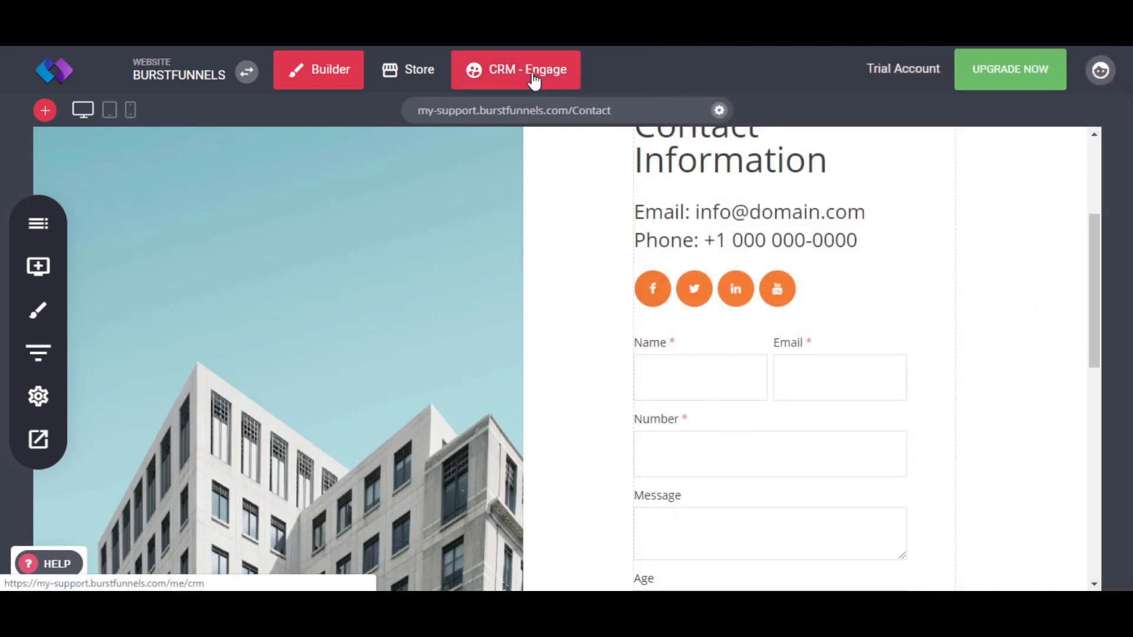
click(529, 71)
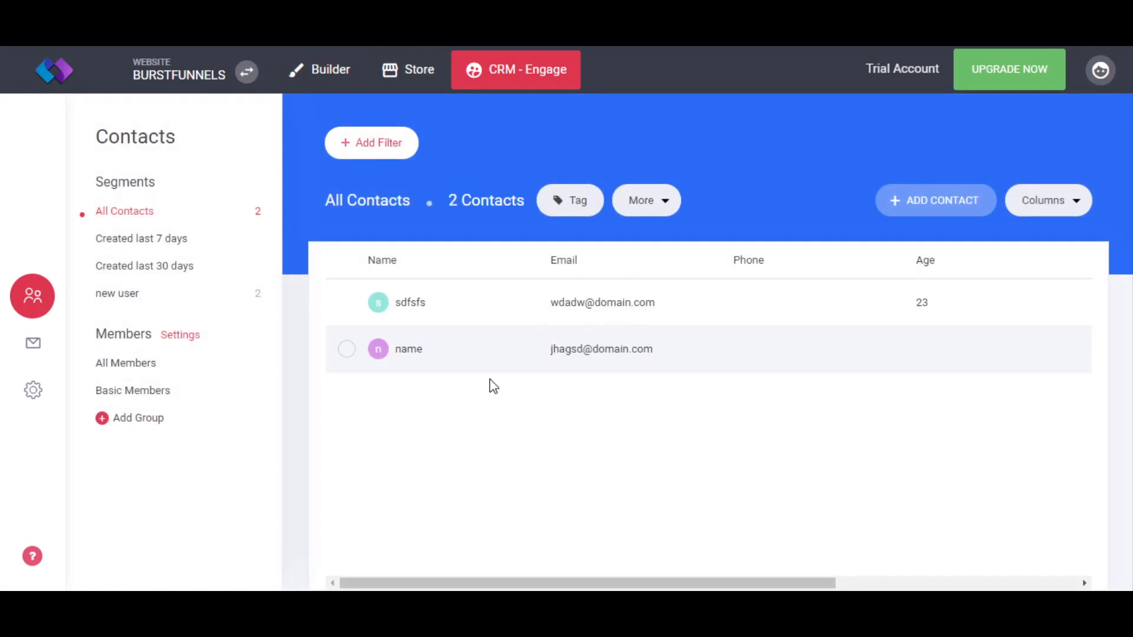